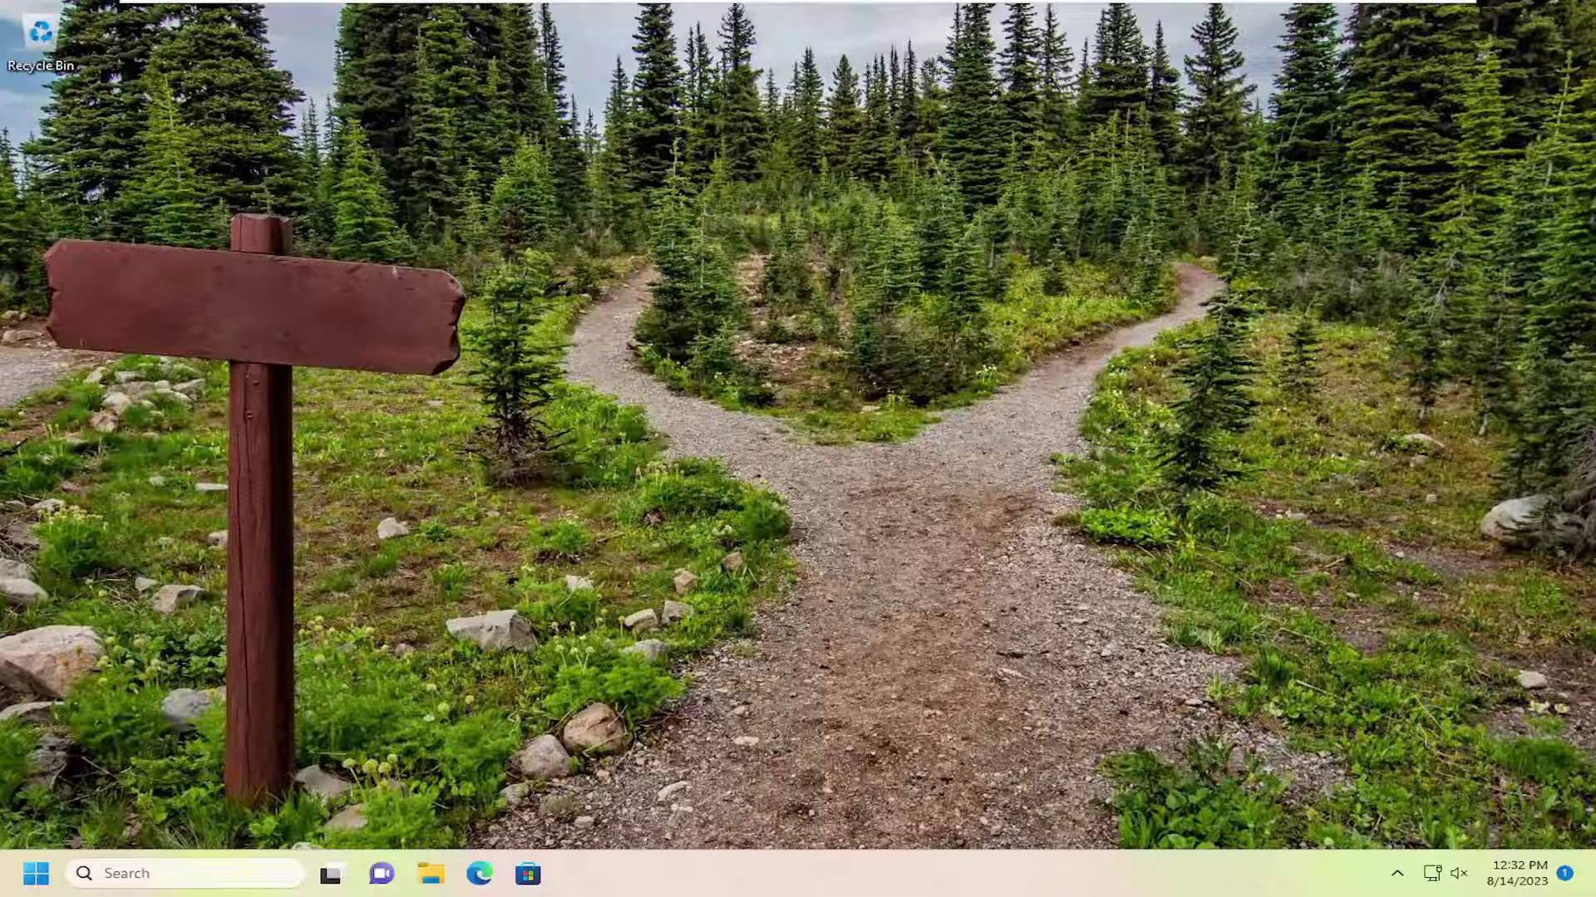
- Search 'control panel', open Control Panel, and keep All Control Panel Items in Large icons view
left_click(158, 869)
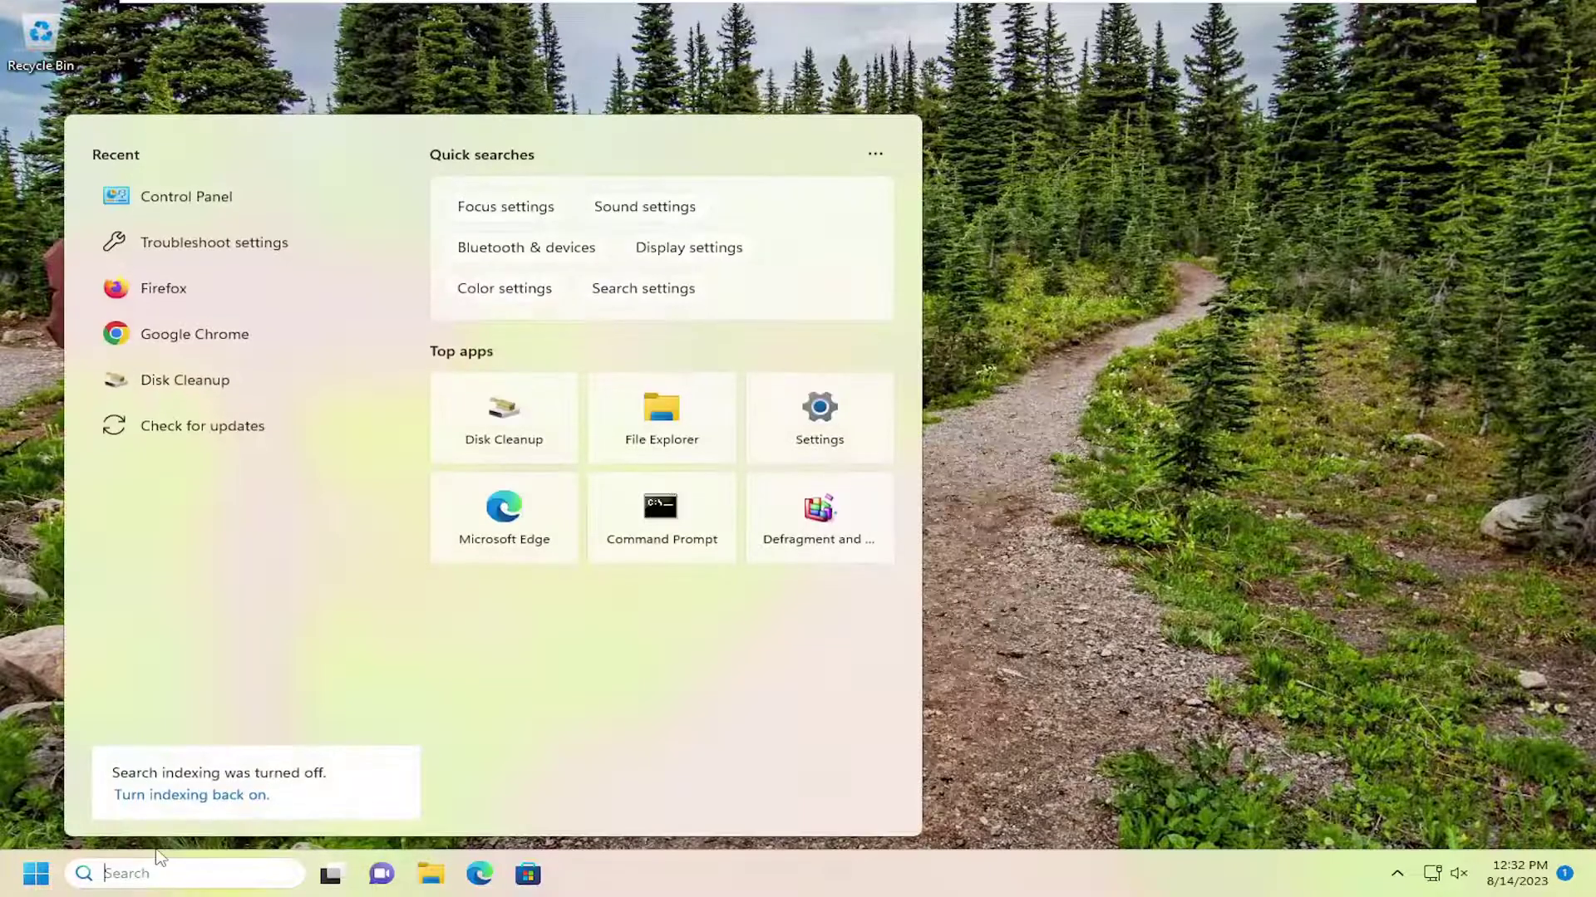
type("control panel")
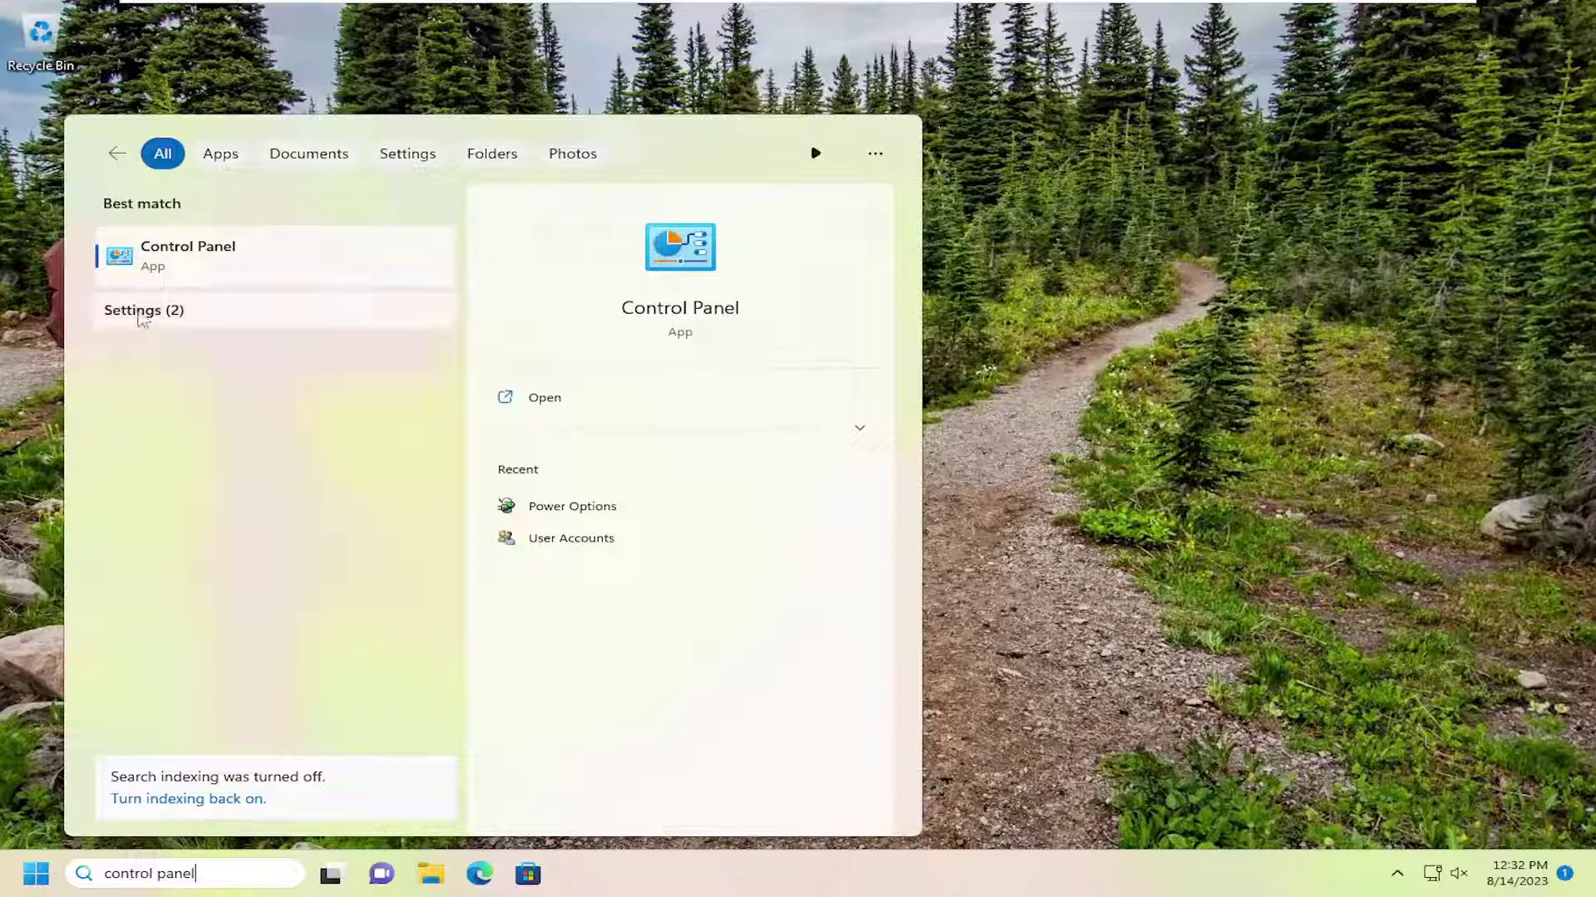
left_click(208, 254)
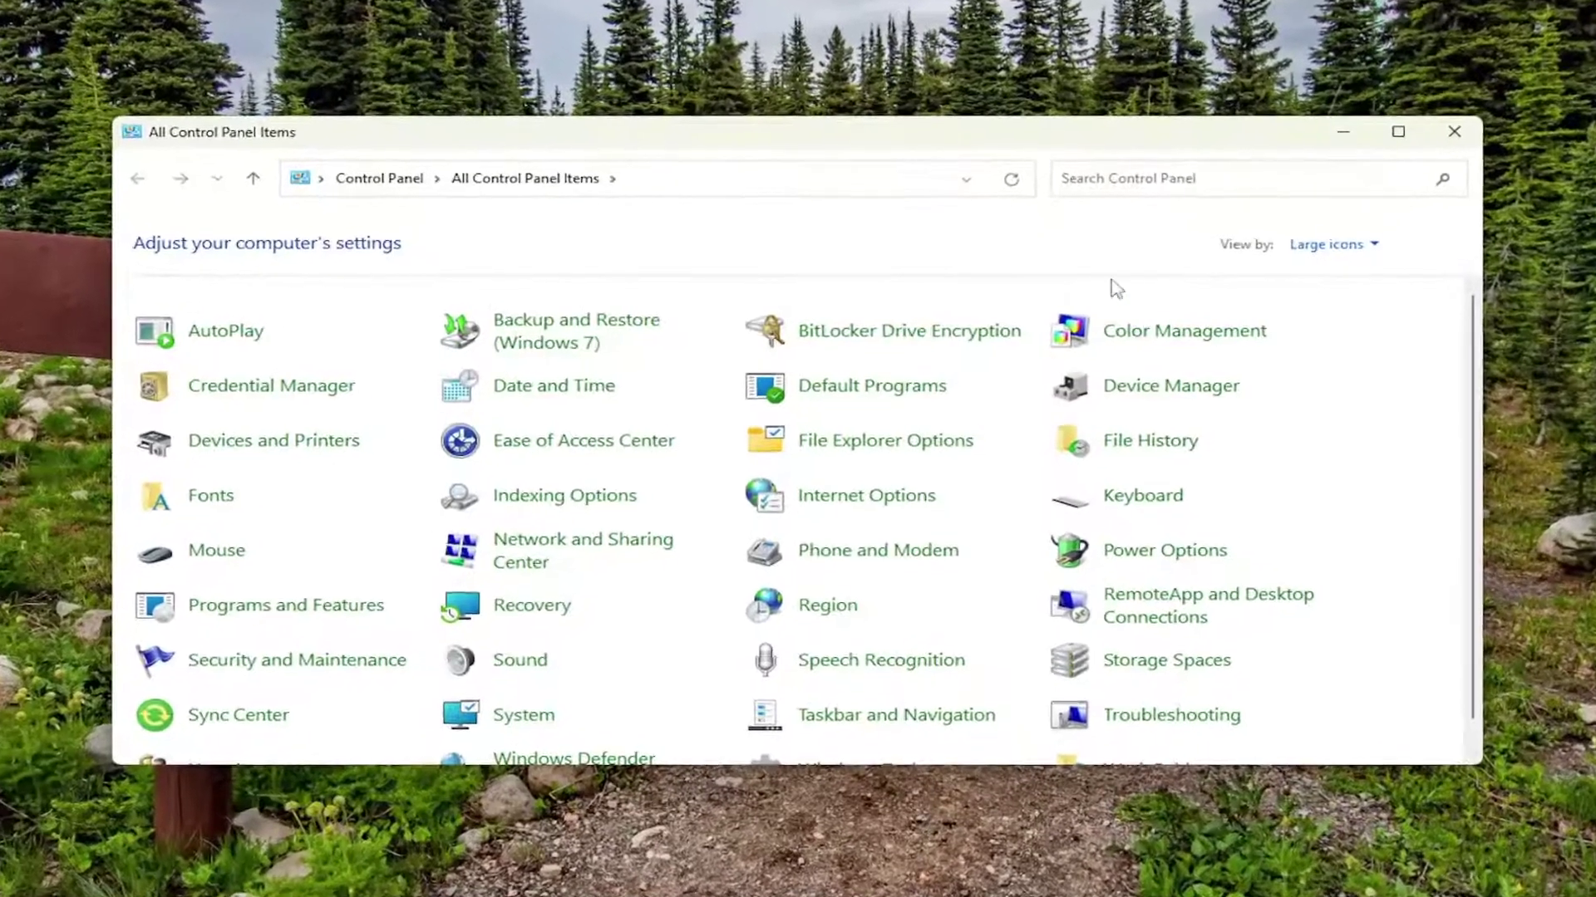
left_click(1330, 245)
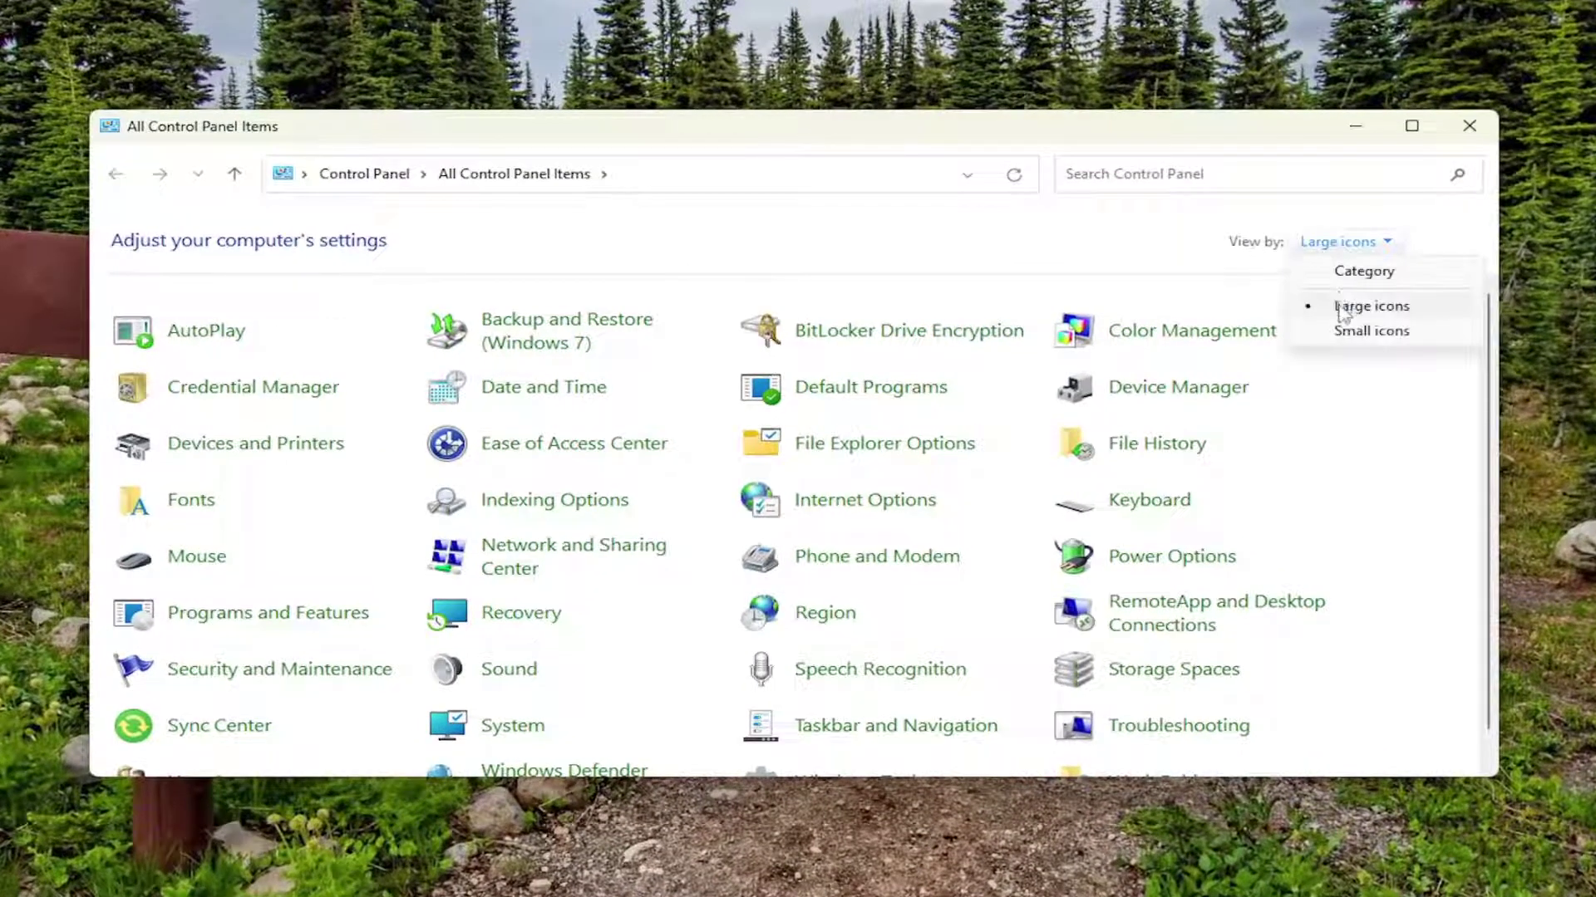
left_click(1342, 309)
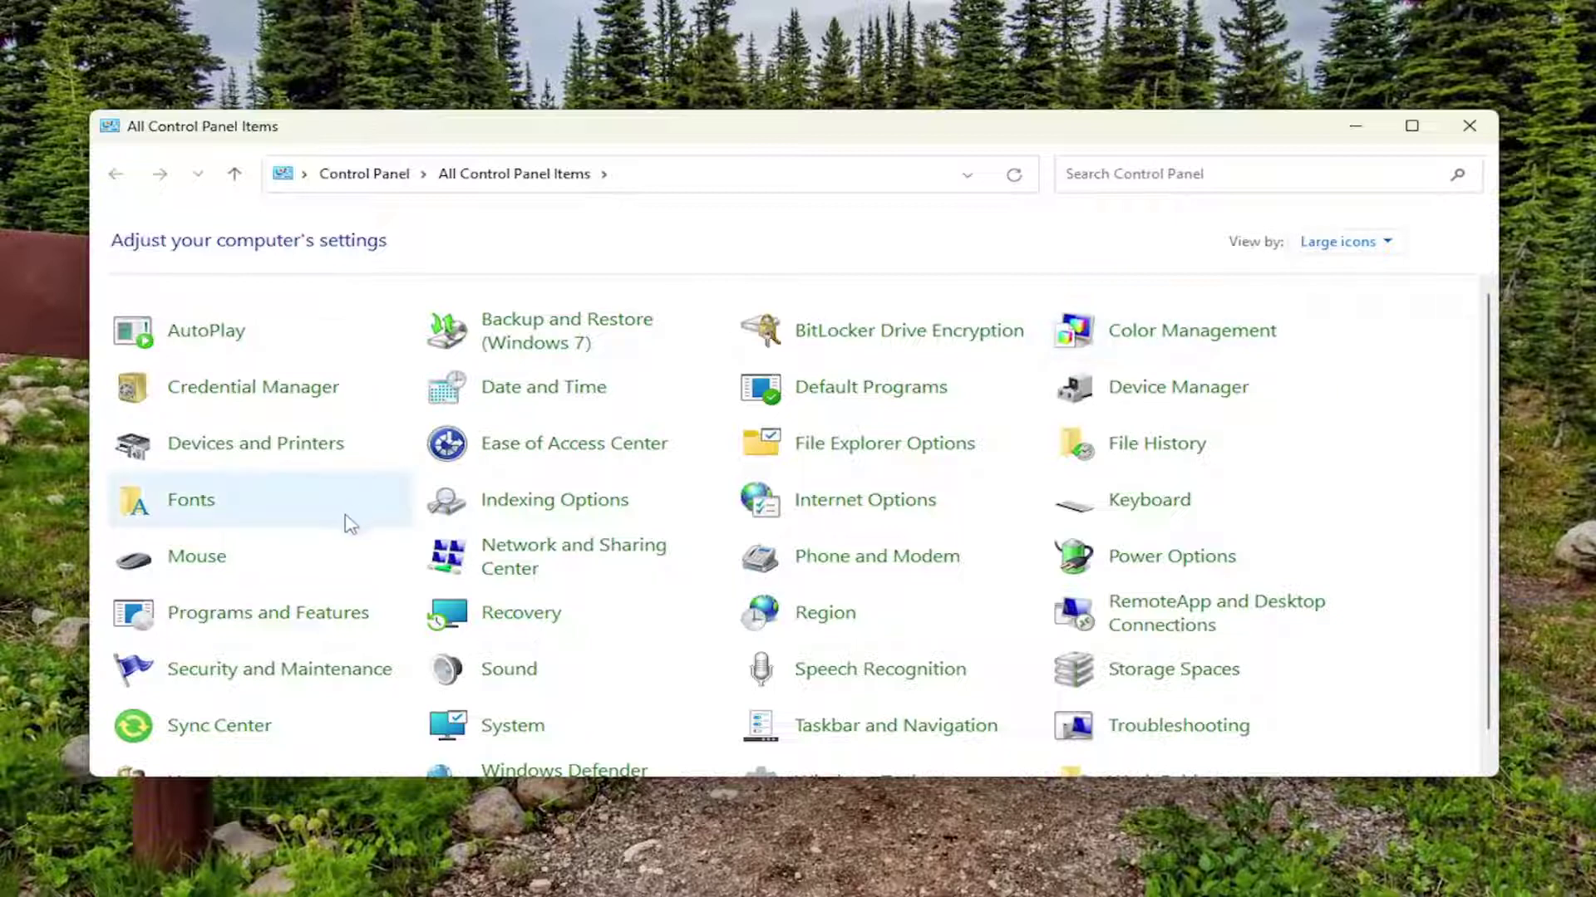
left_click(1161, 562)
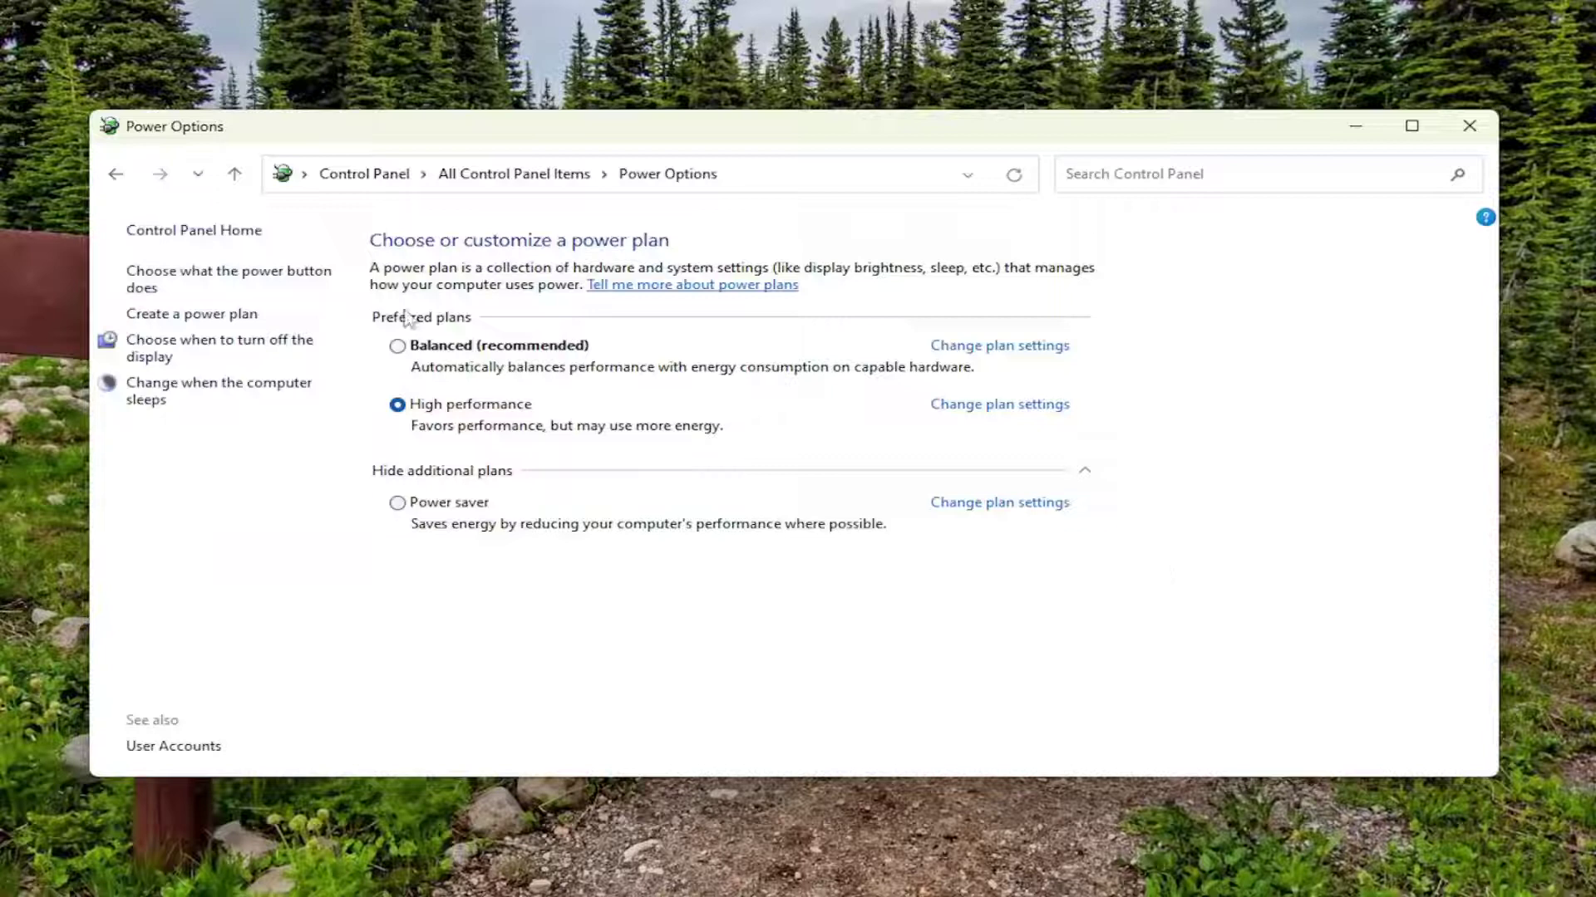
left_click(423, 474)
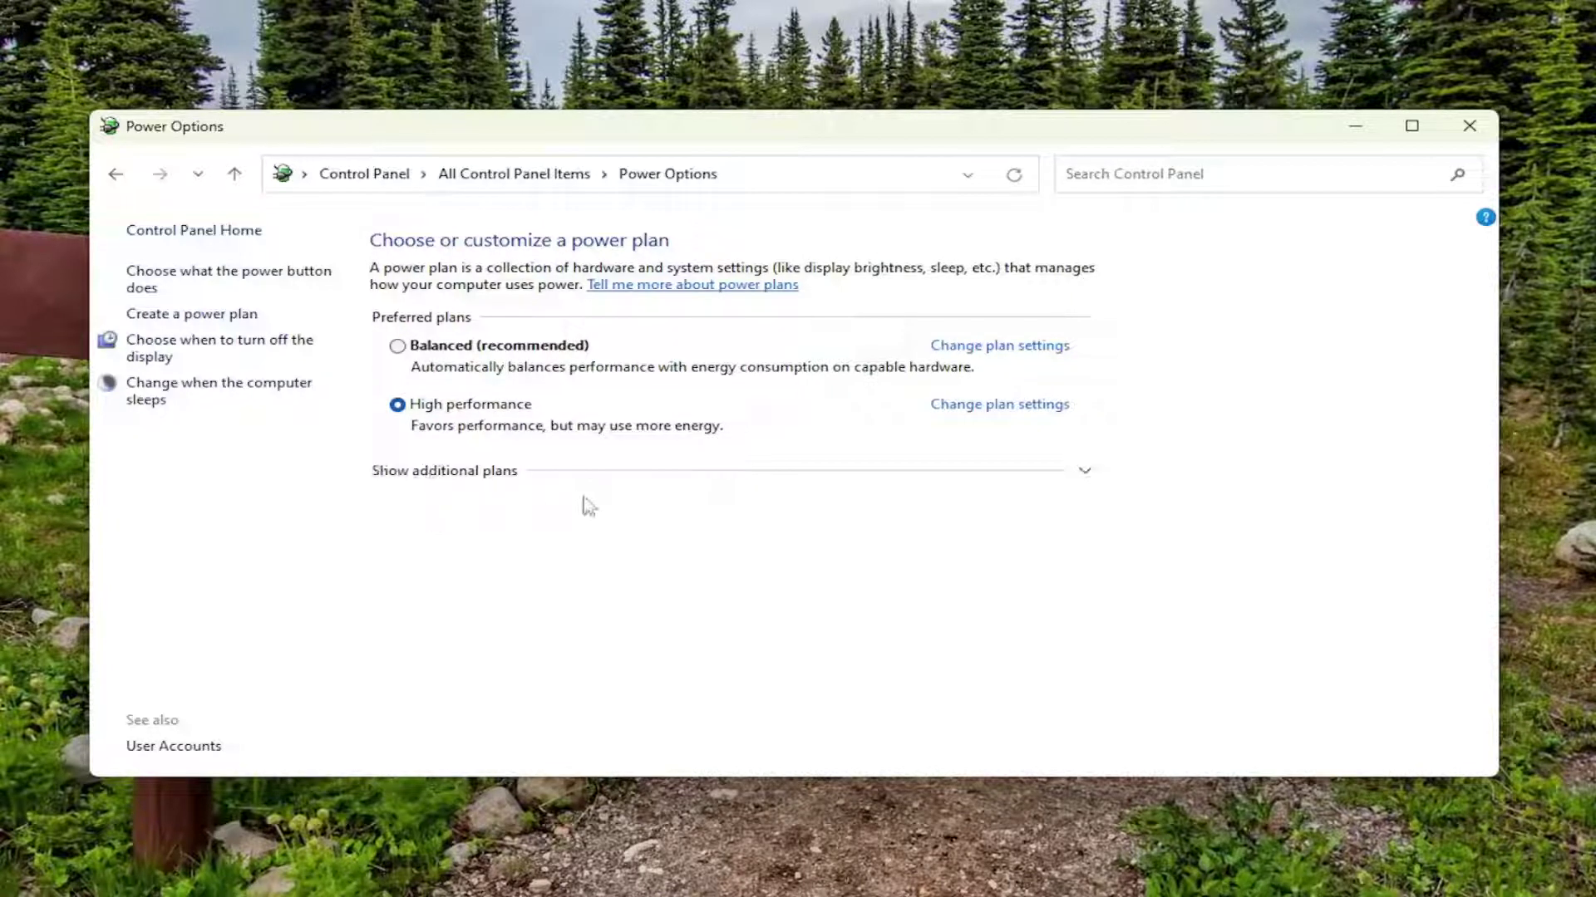
left_click(486, 472)
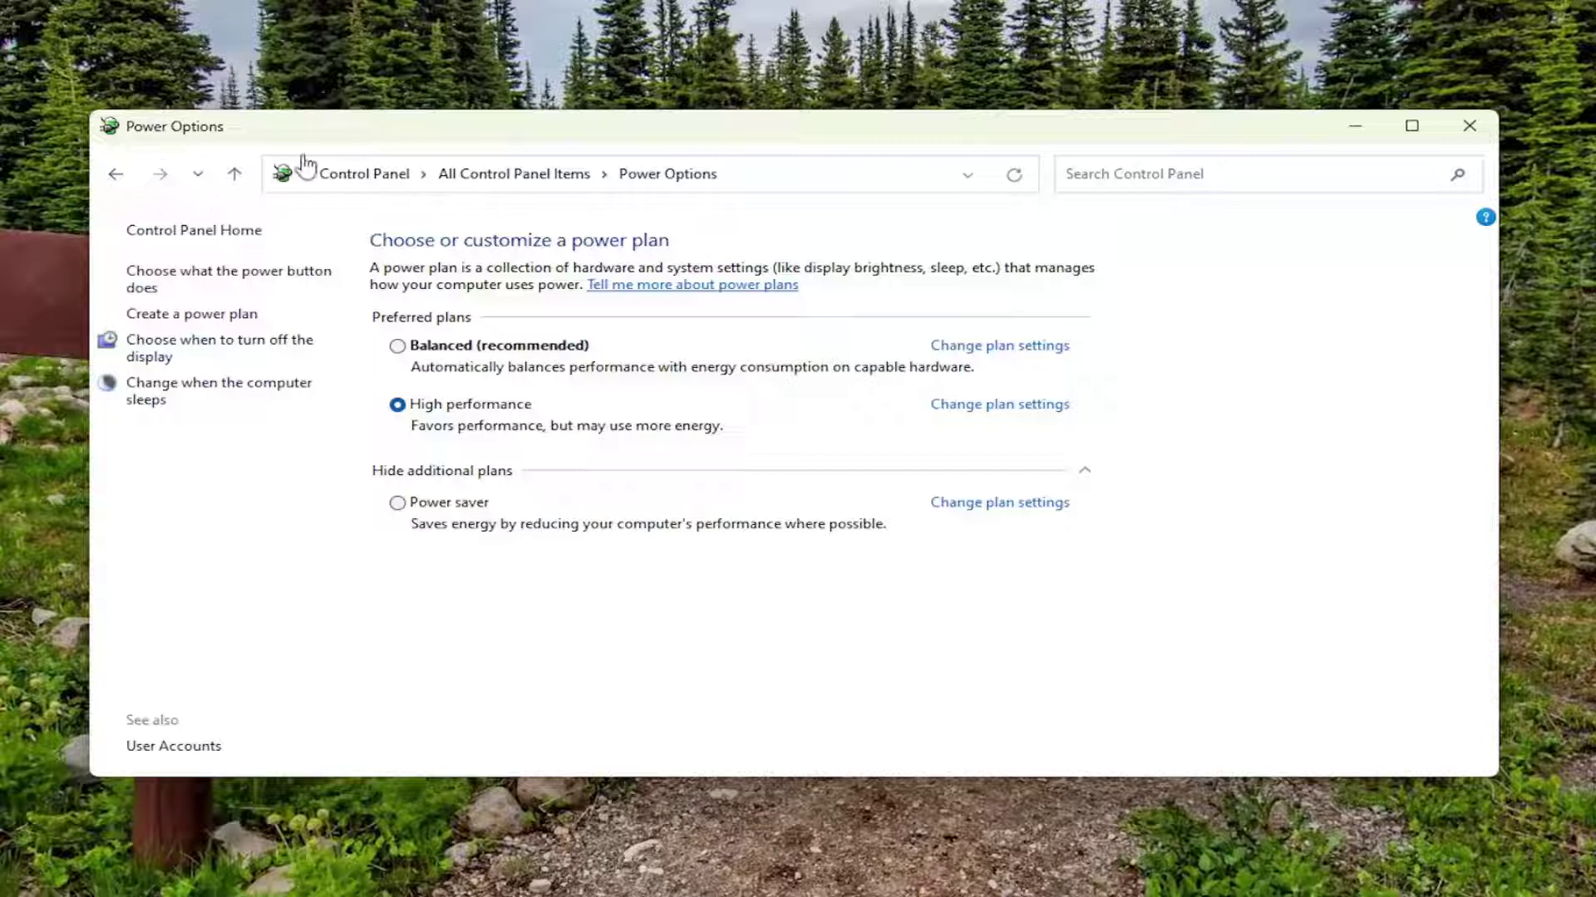
- From All Control Panel Items, open Network and Sharing Center's adapter settings and select Ethernet0
left_click(116, 175)
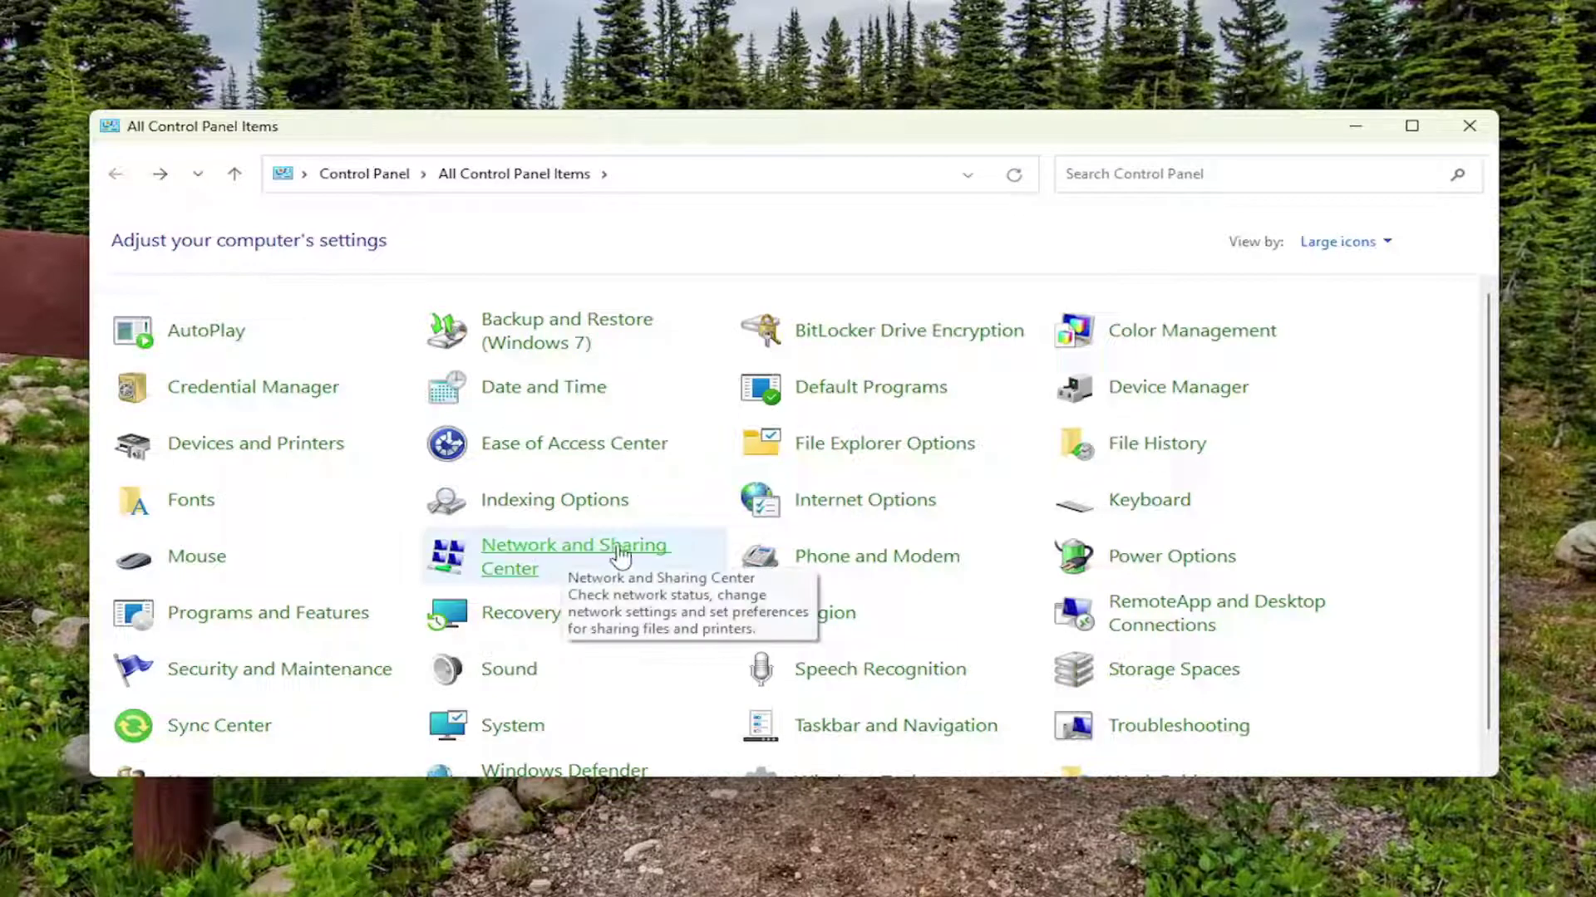
left_click(495, 556)
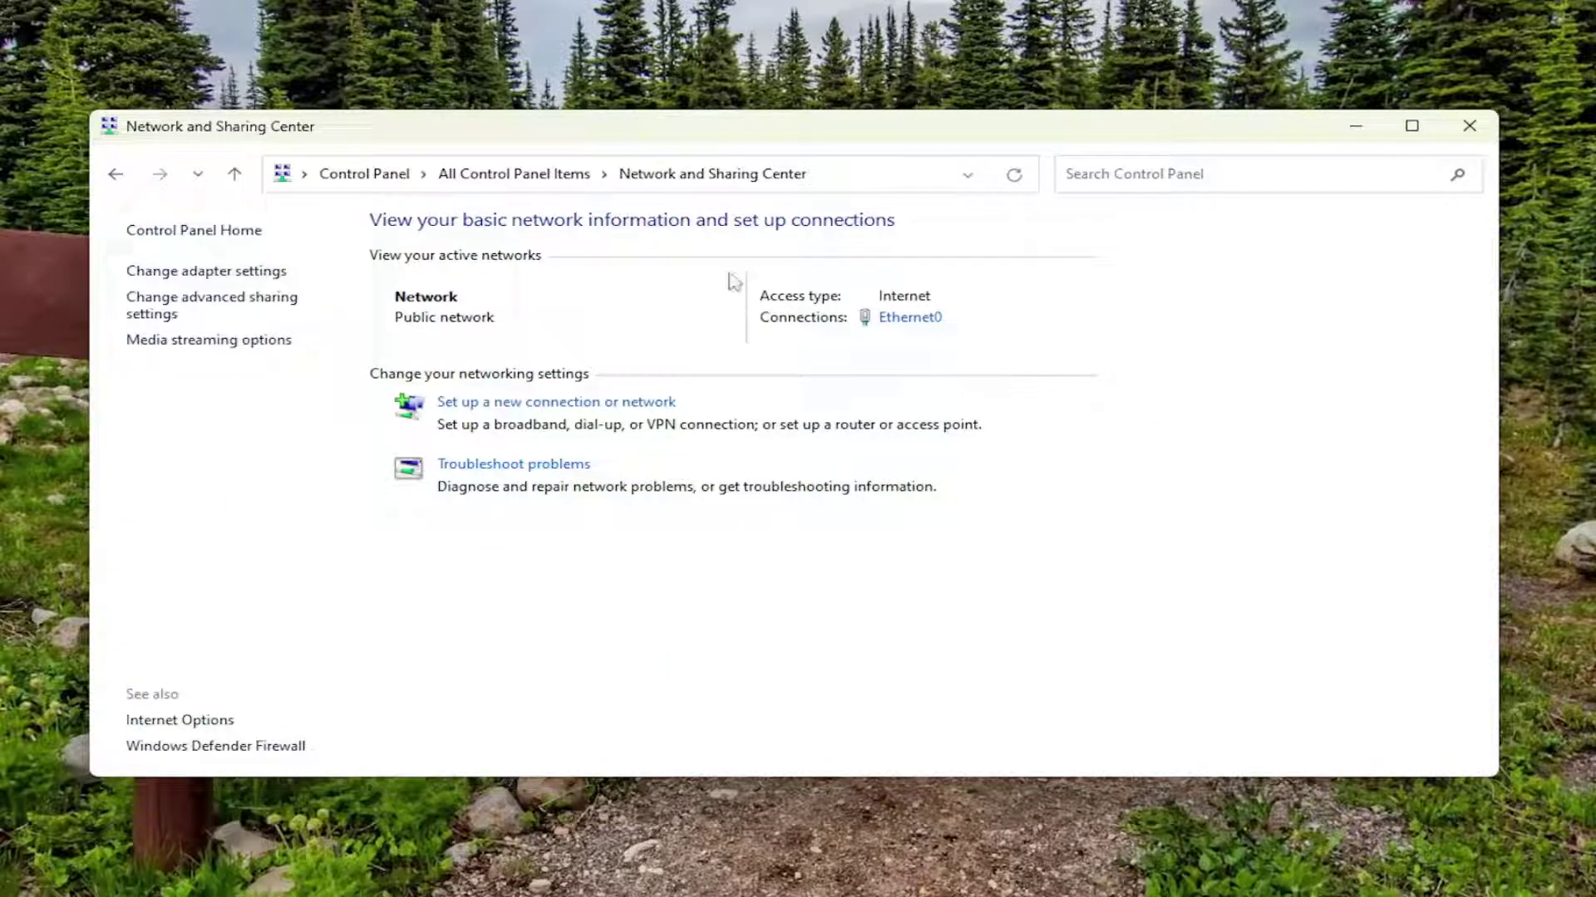
left_click(199, 273)
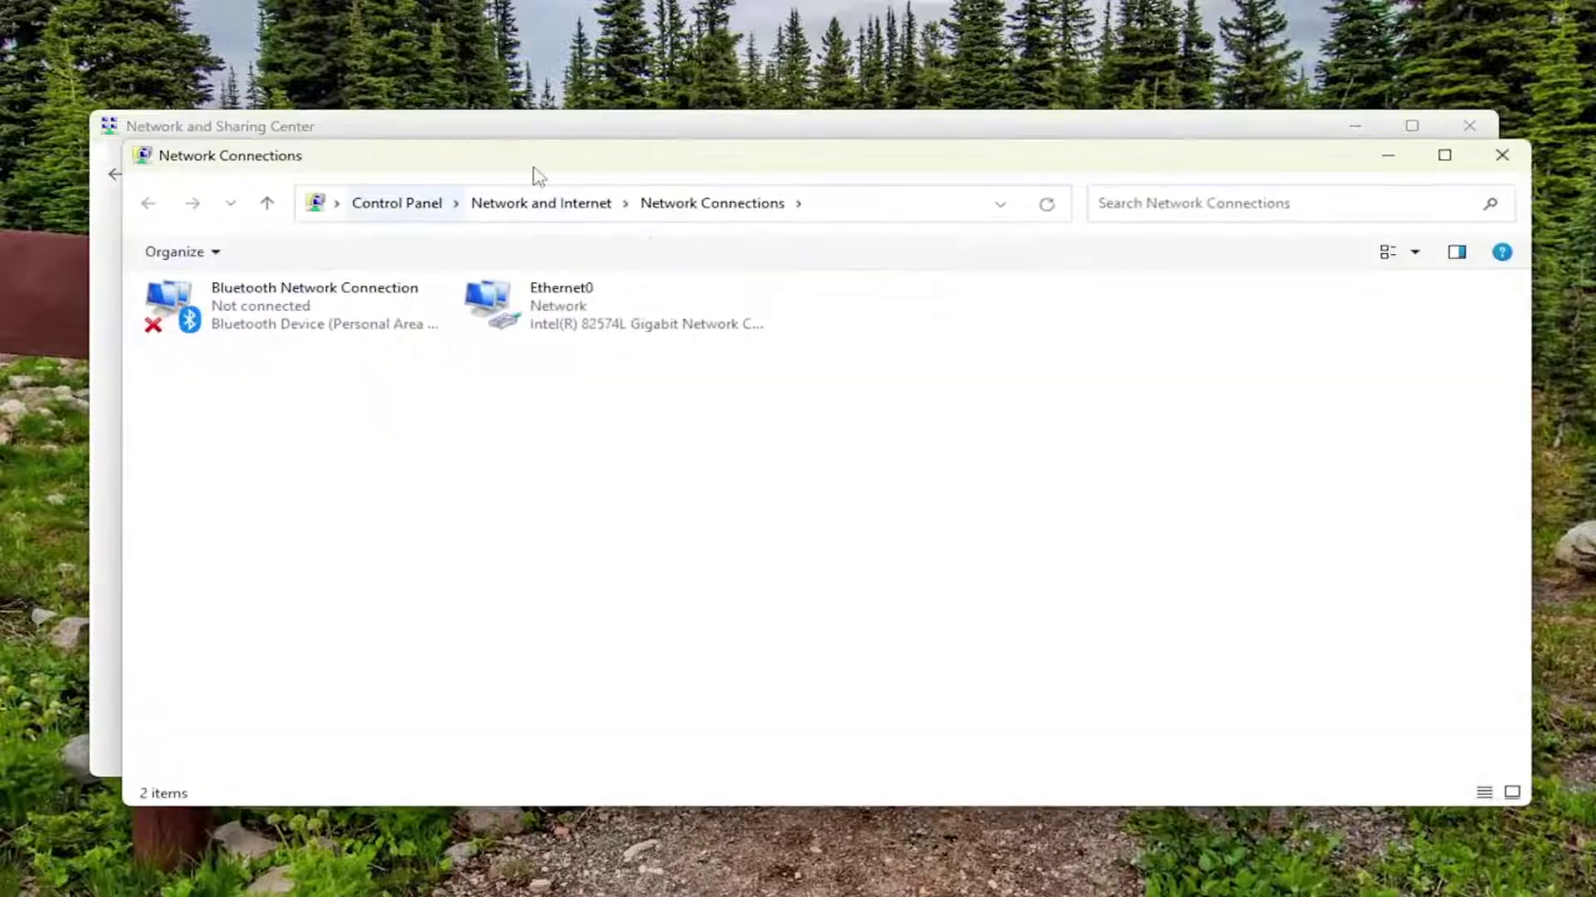
left_click(518, 287)
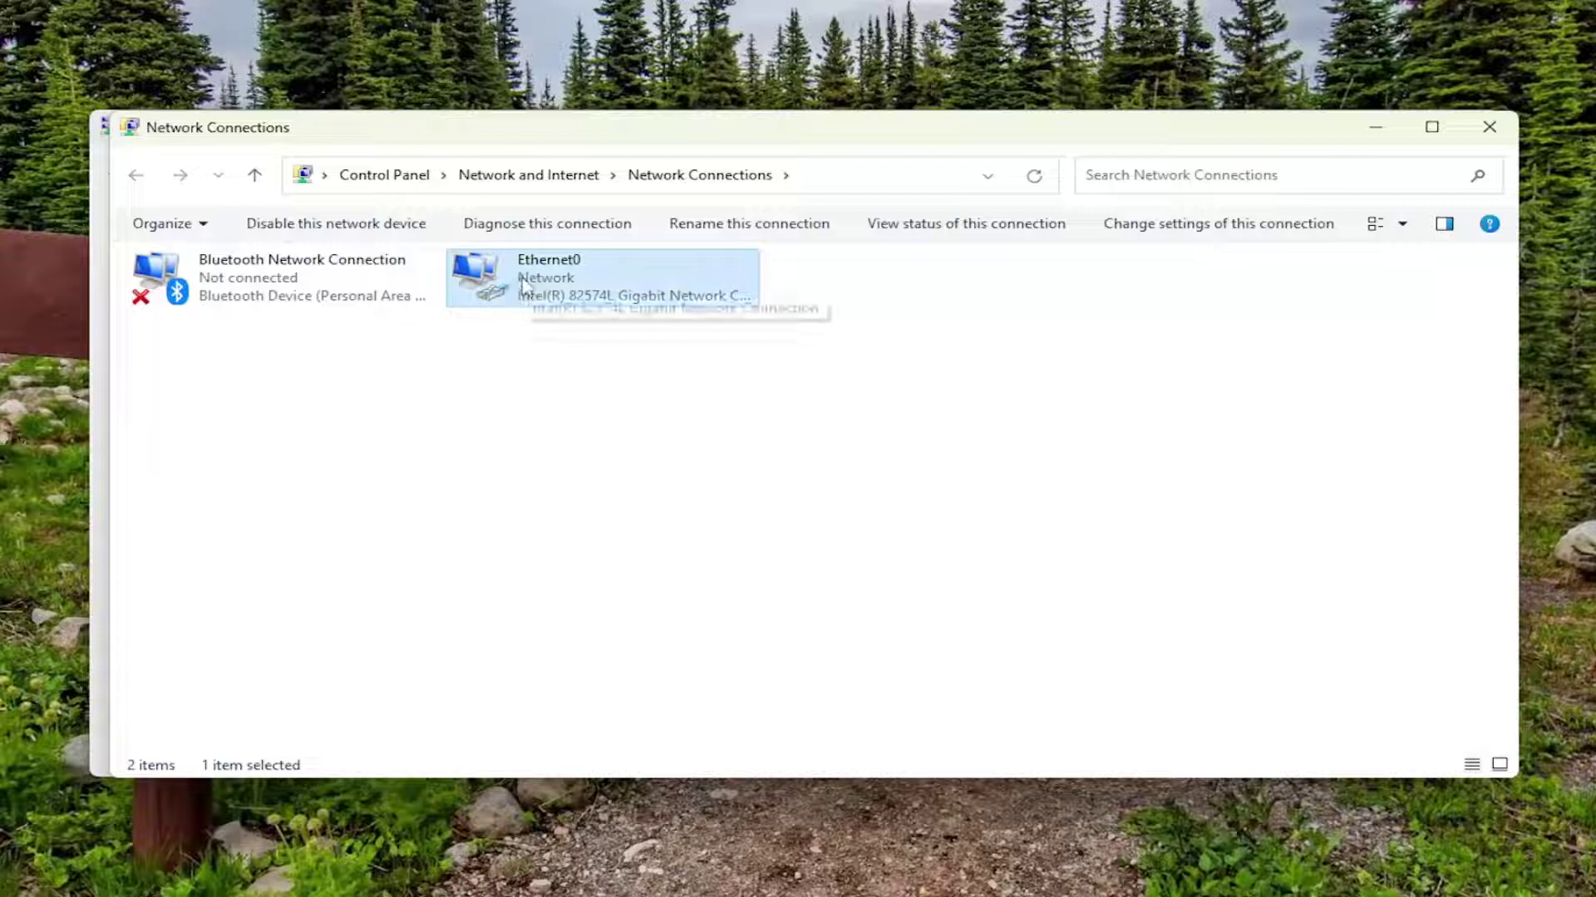
- Uncheck Internet Protocol Version 6 (TCP/IPv6) in Ethernet0's properties and confirm with OK
double_click(519, 288)
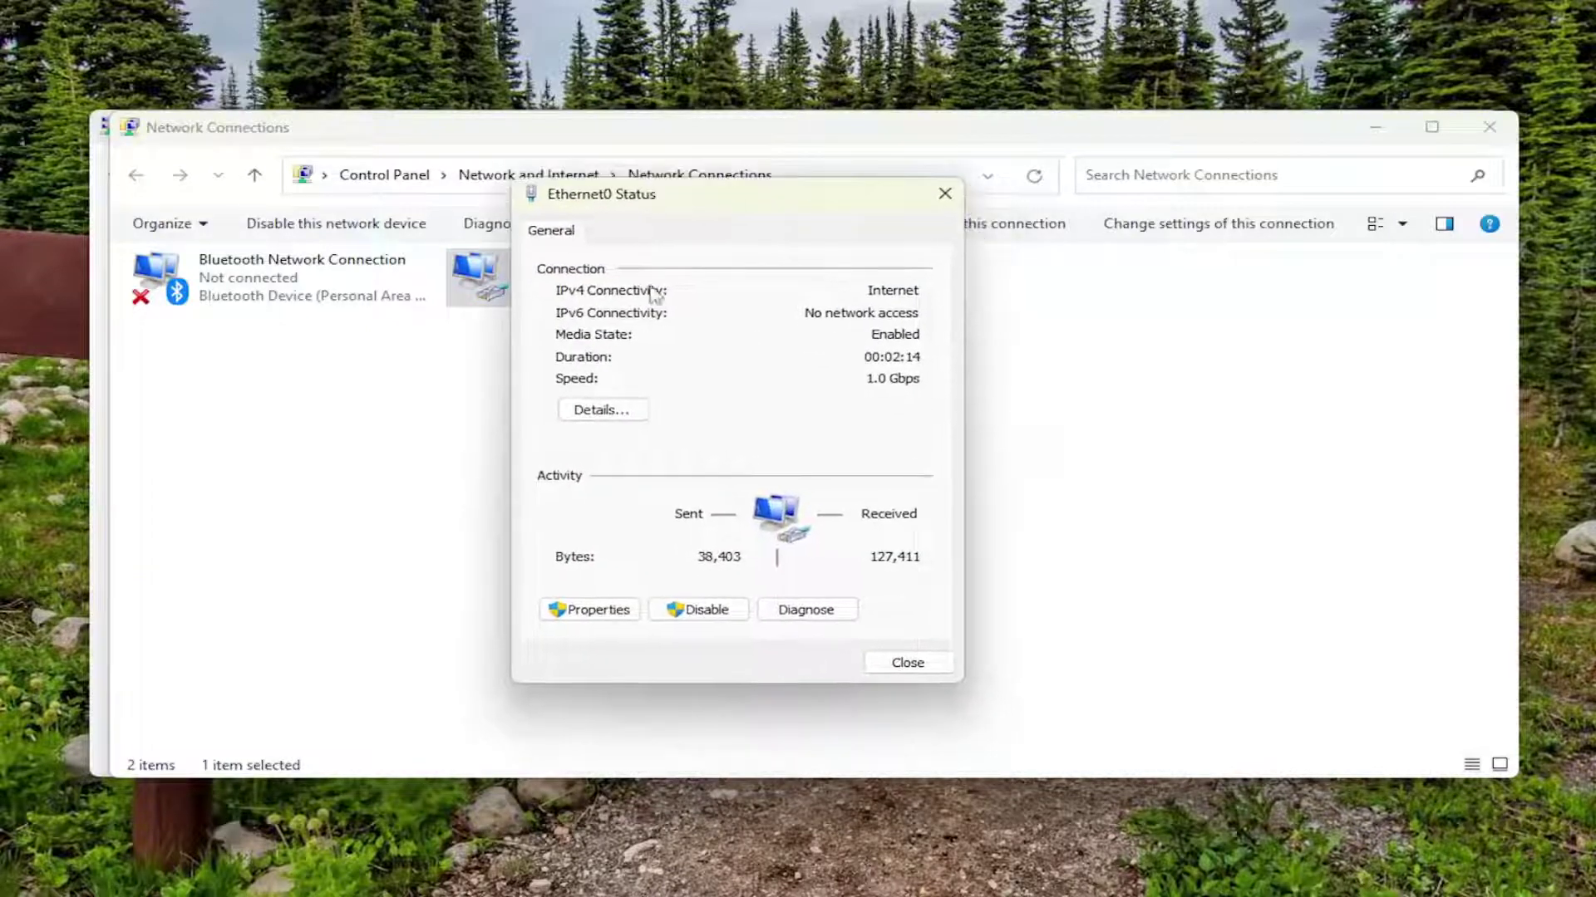
left_click(600, 612)
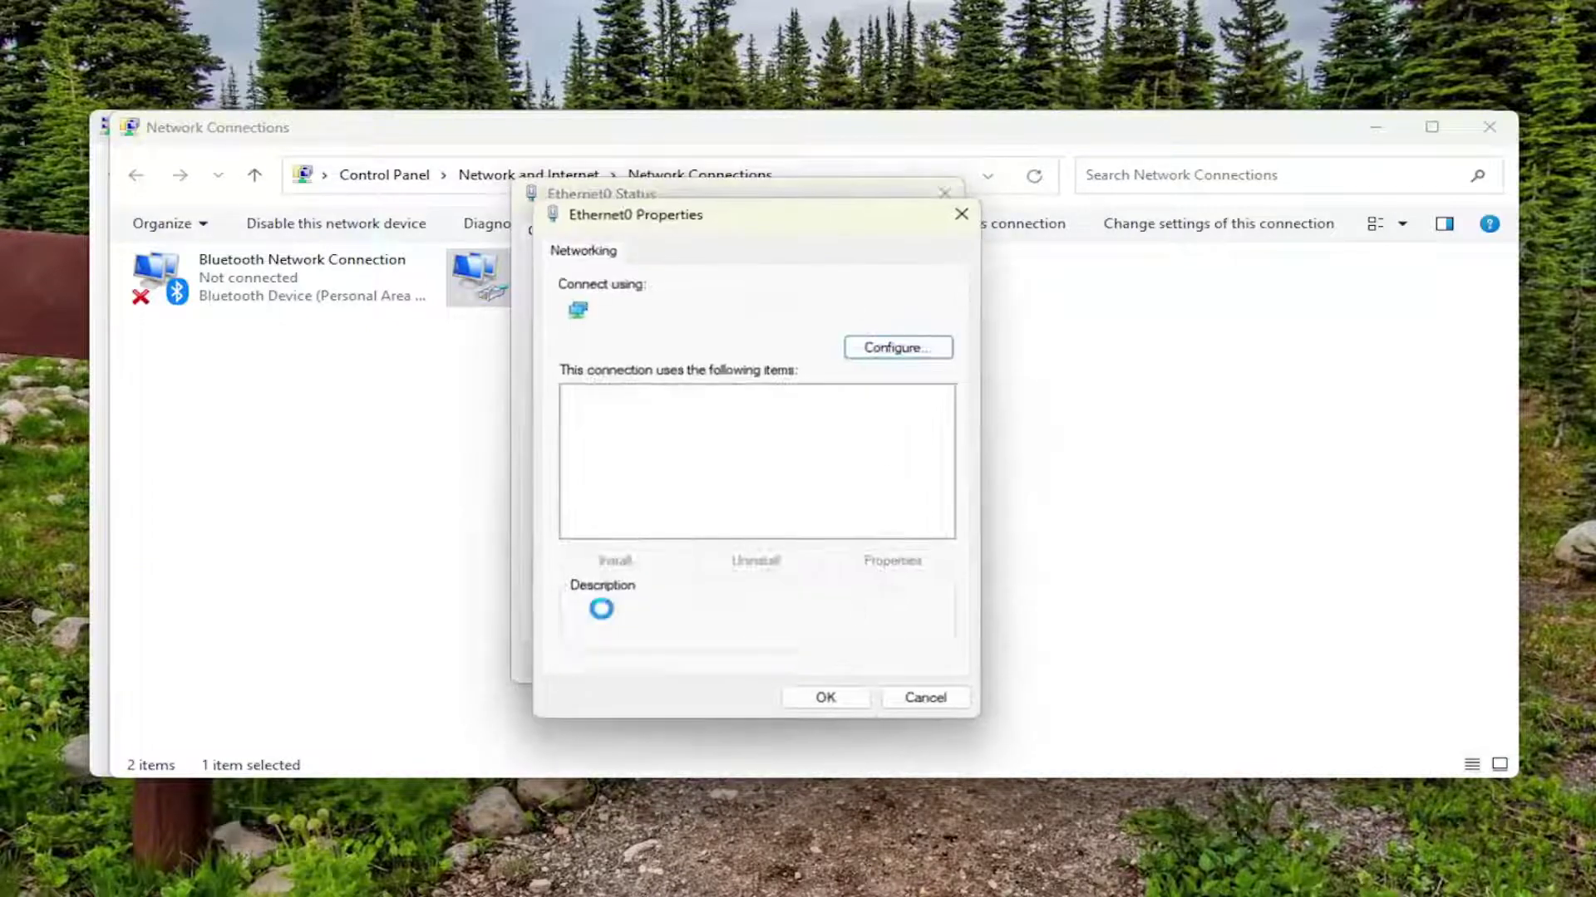
scroll(710, 479, "down", 1)
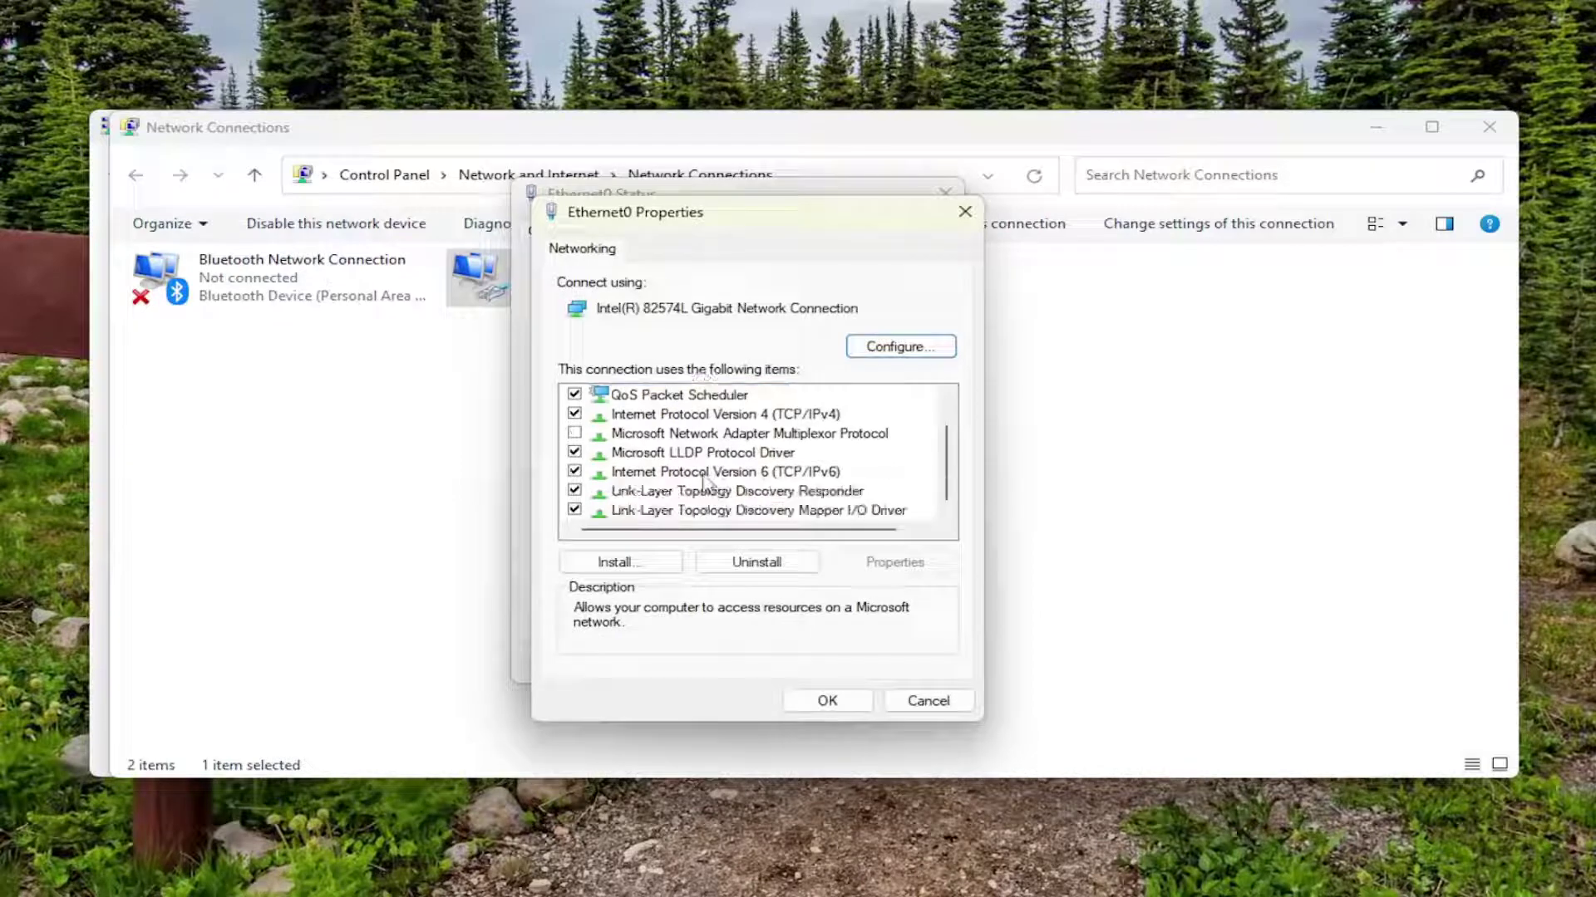
left_click(703, 473)
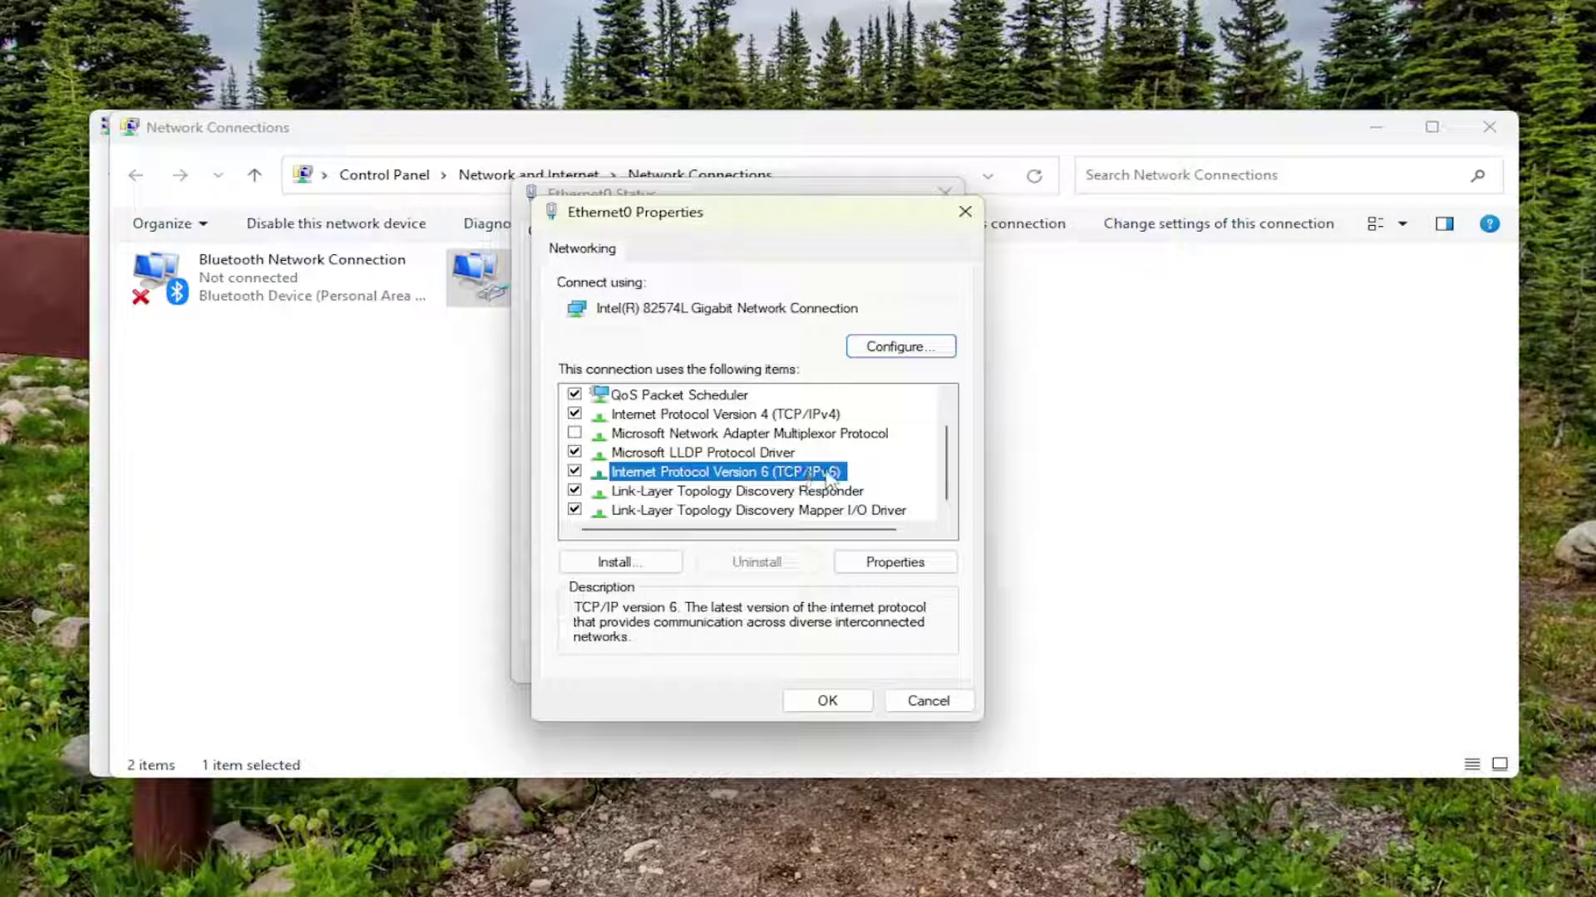
left_click(574, 471)
left_click(827, 701)
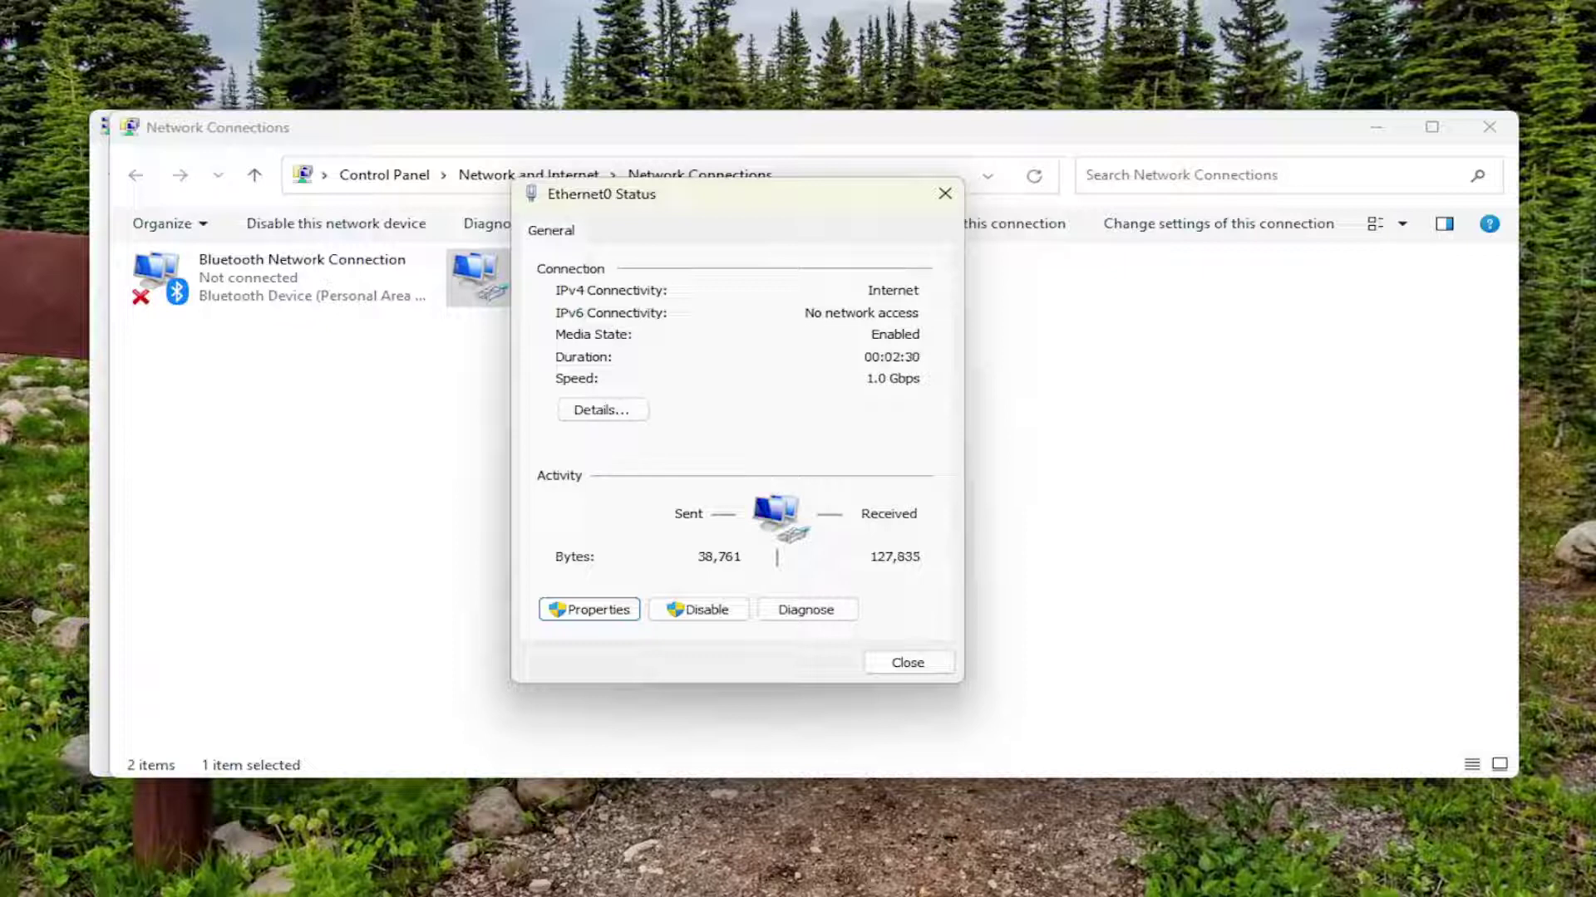
- Close the Ethernet0 Status, Network Connections and Network and Sharing Center windows
left_click(944, 194)
left_click(1489, 126)
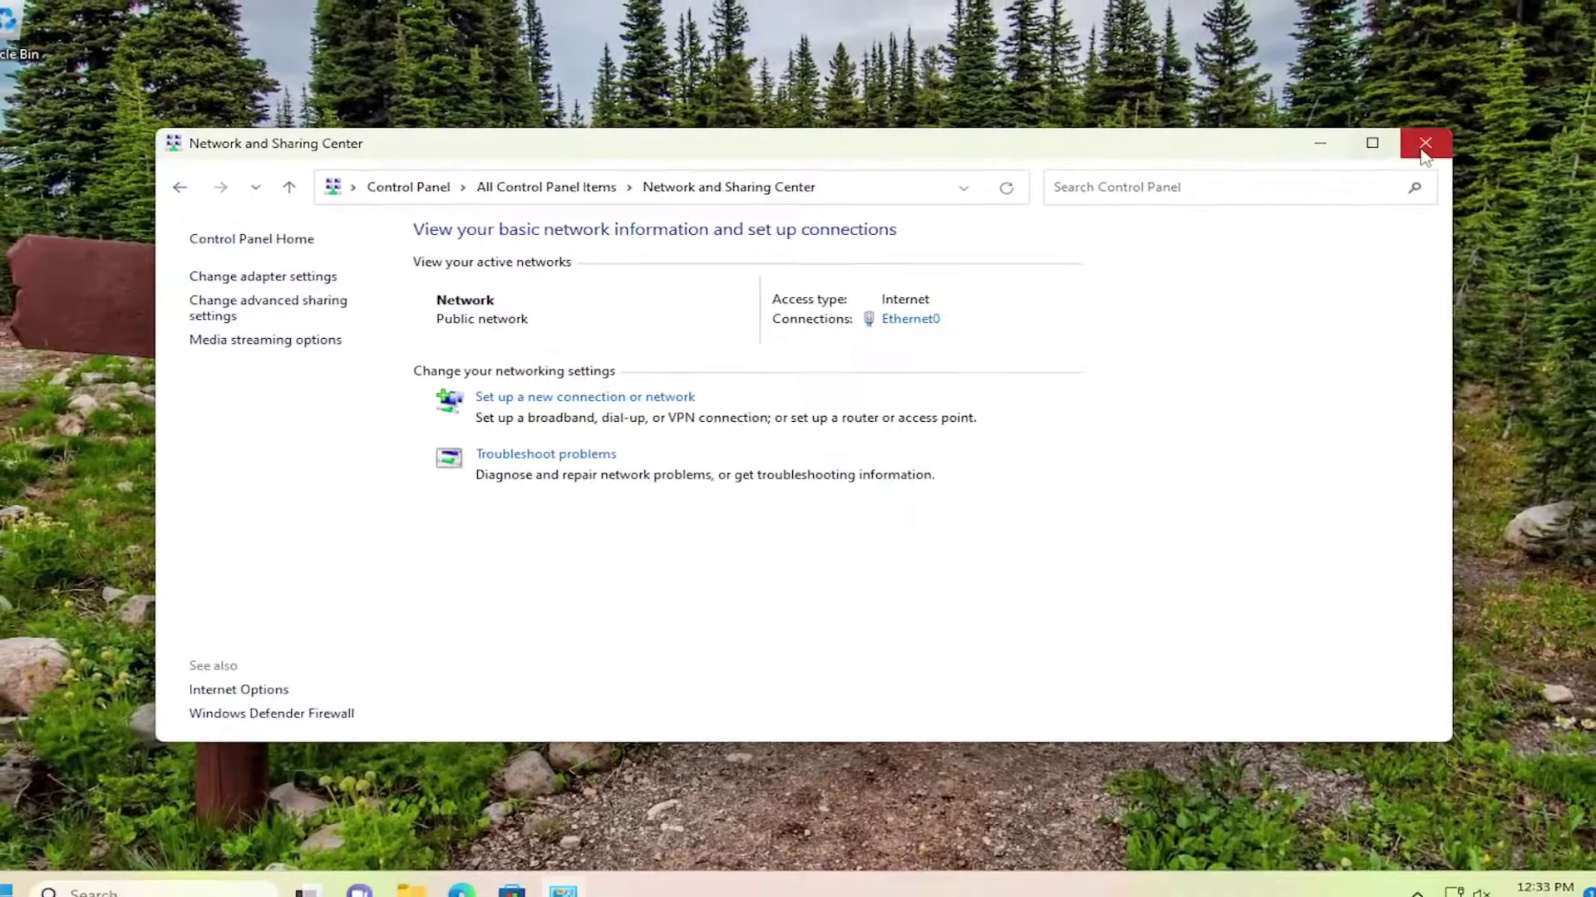
left_click(1423, 146)
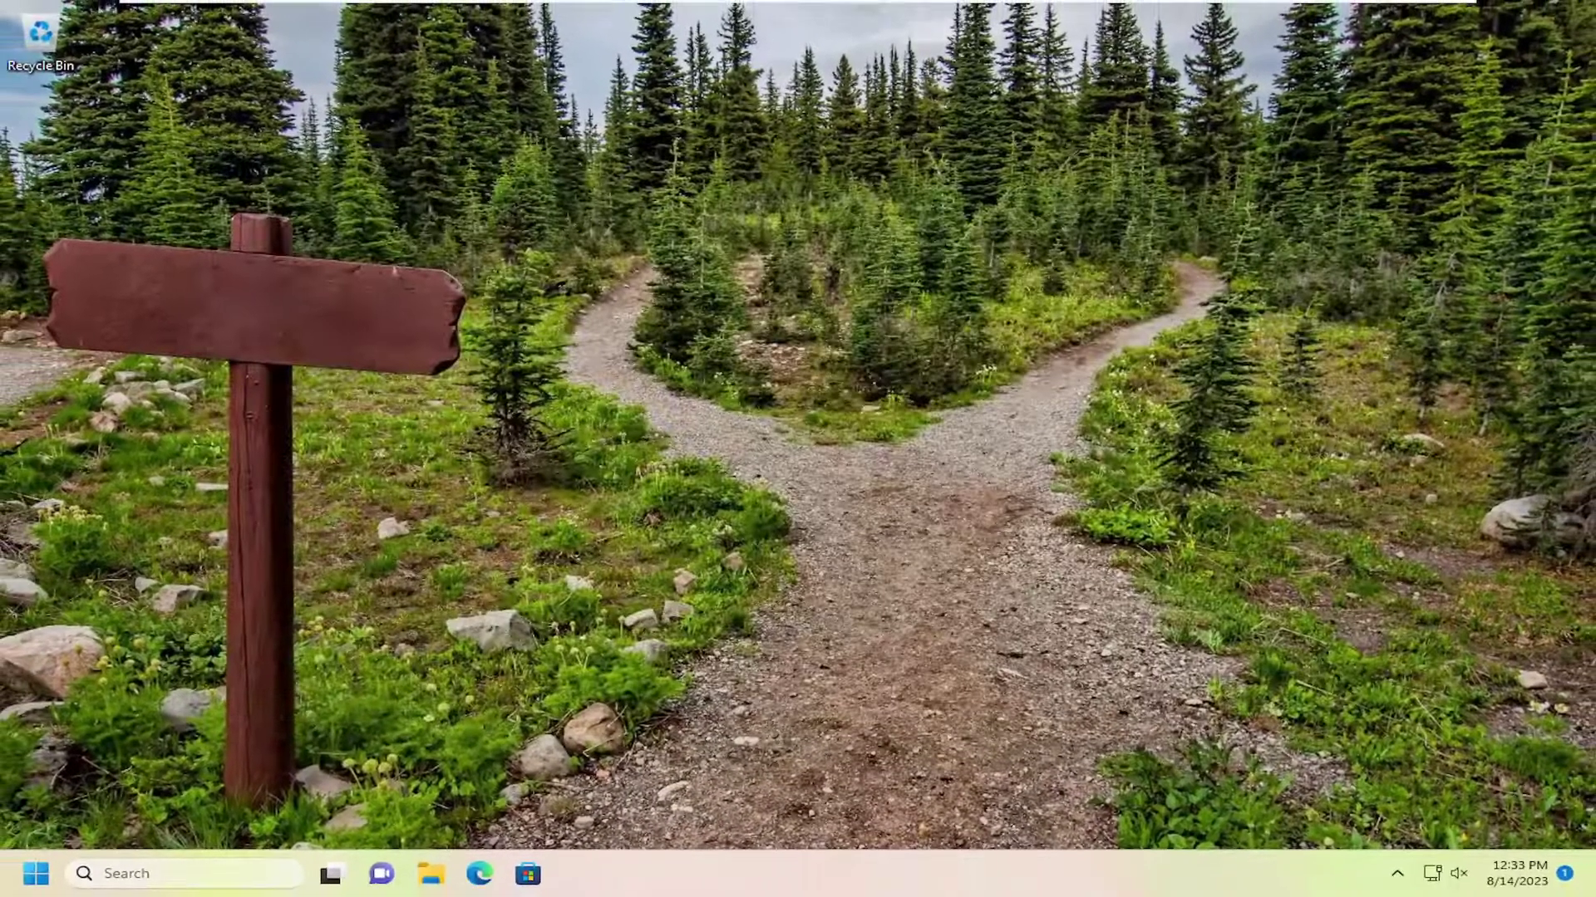
- Search 'cmd' and launch Command Prompt as administrator, approving the elevation prompt
left_click(153, 892)
type("cmd")
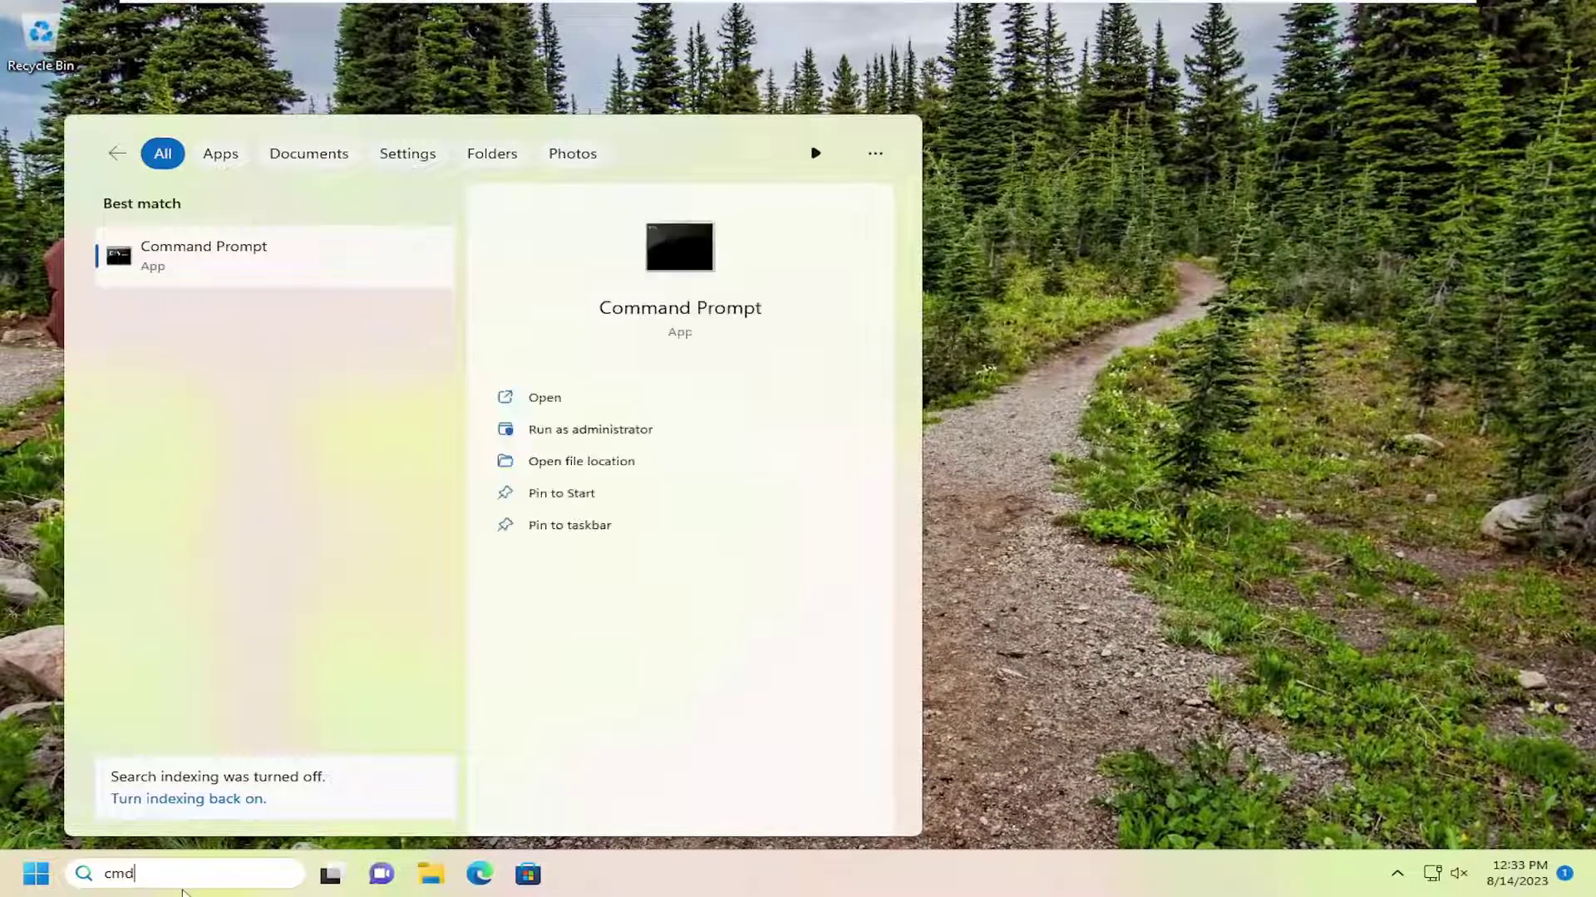
right_click(195, 256)
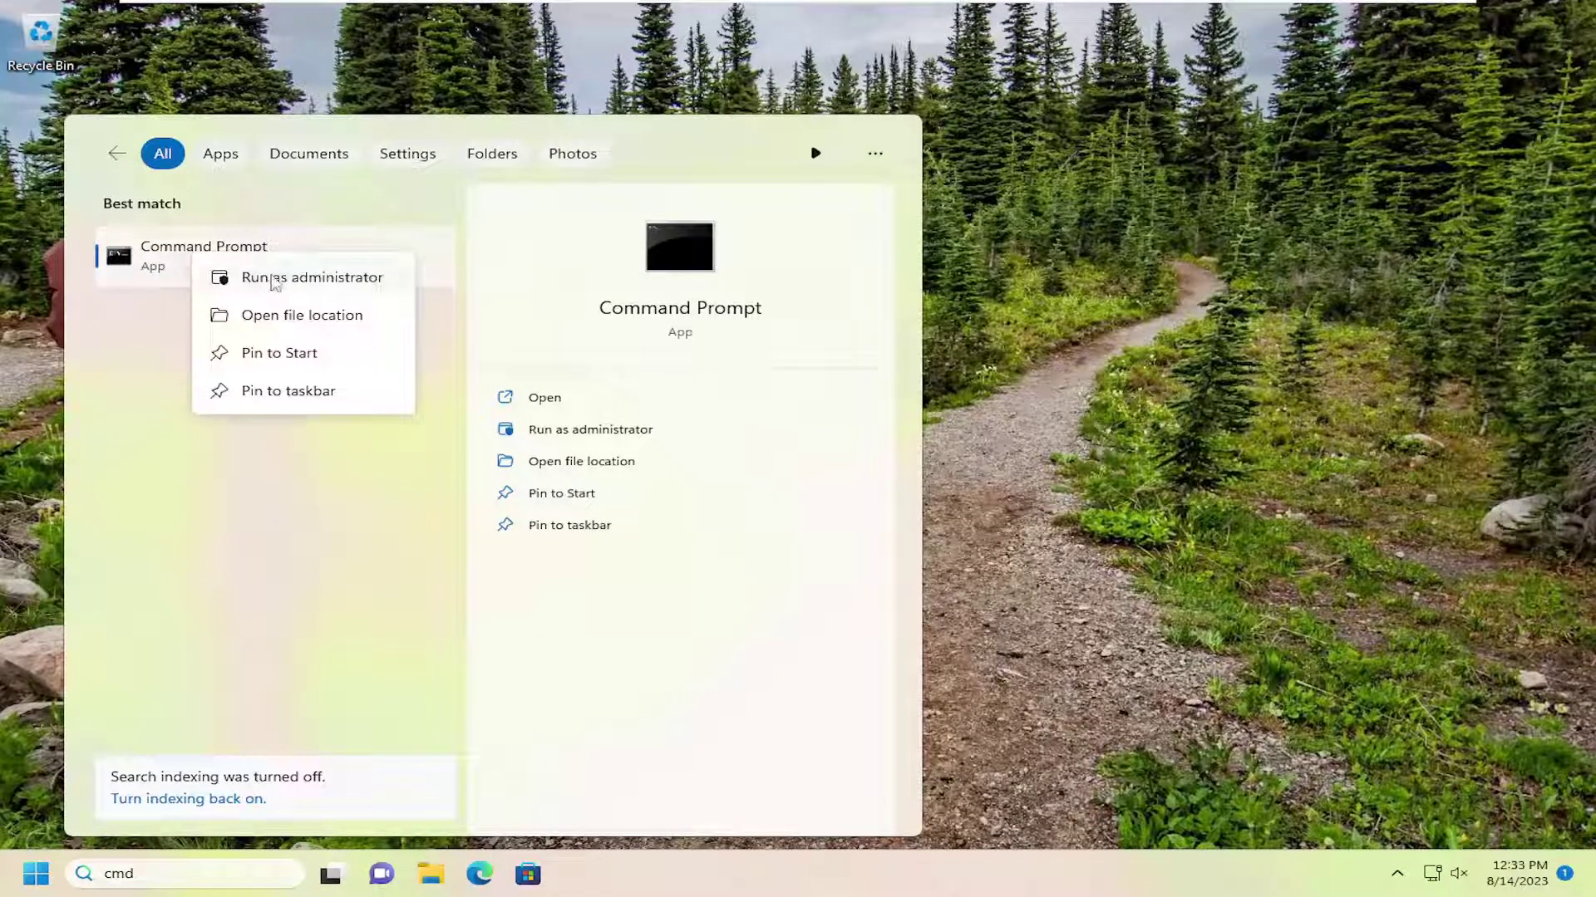
left_click(299, 281)
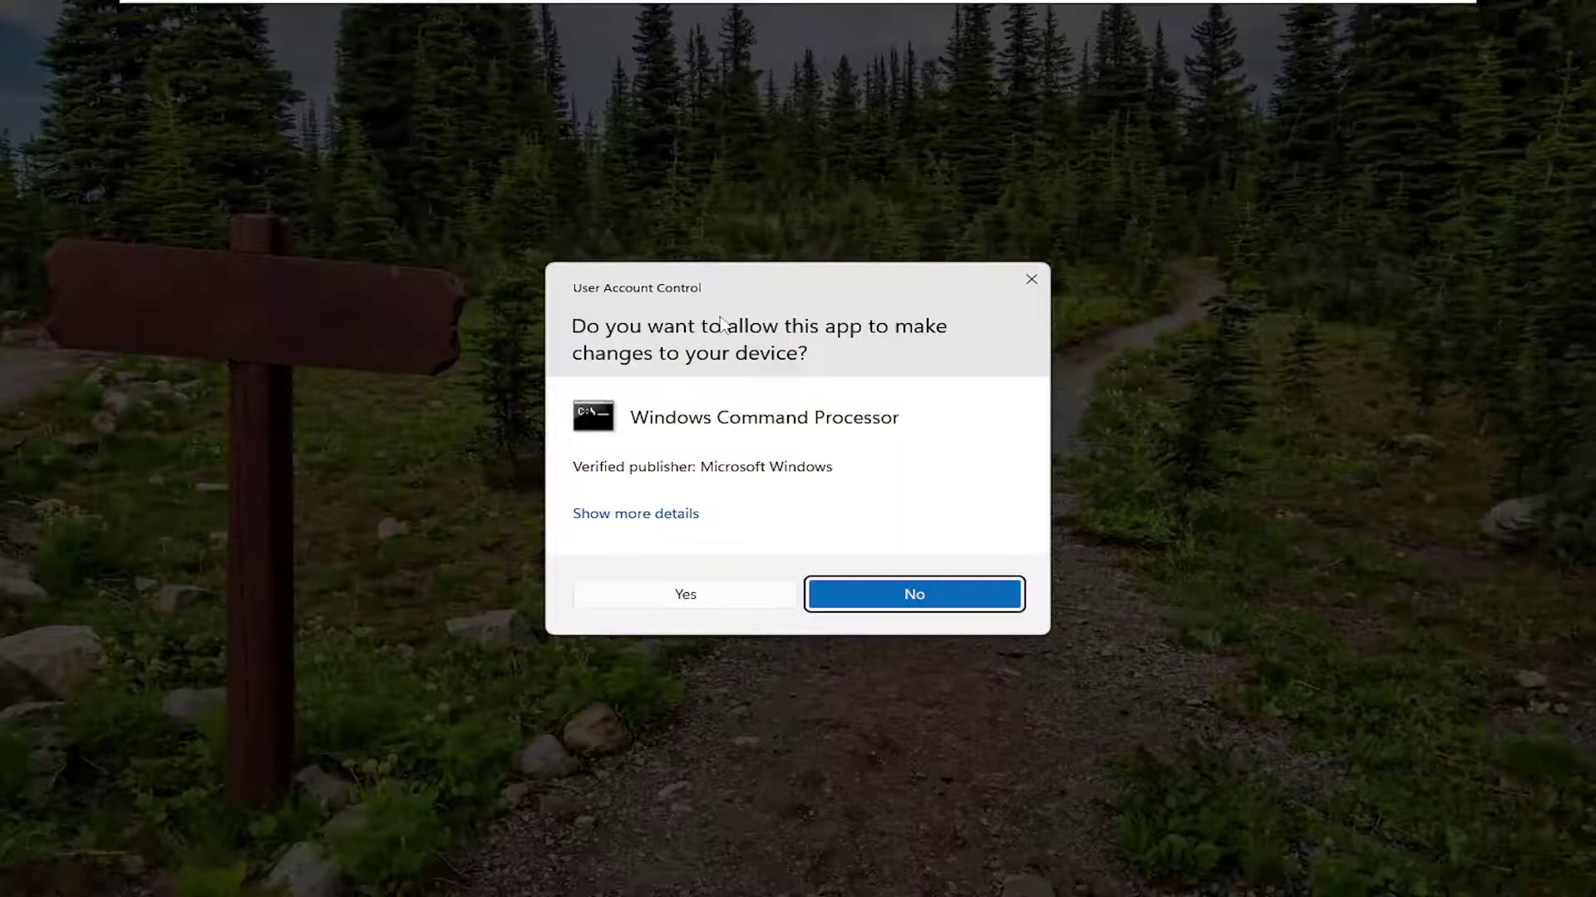
left_click(692, 603)
left_click_drag(736, 139, 798, 148)
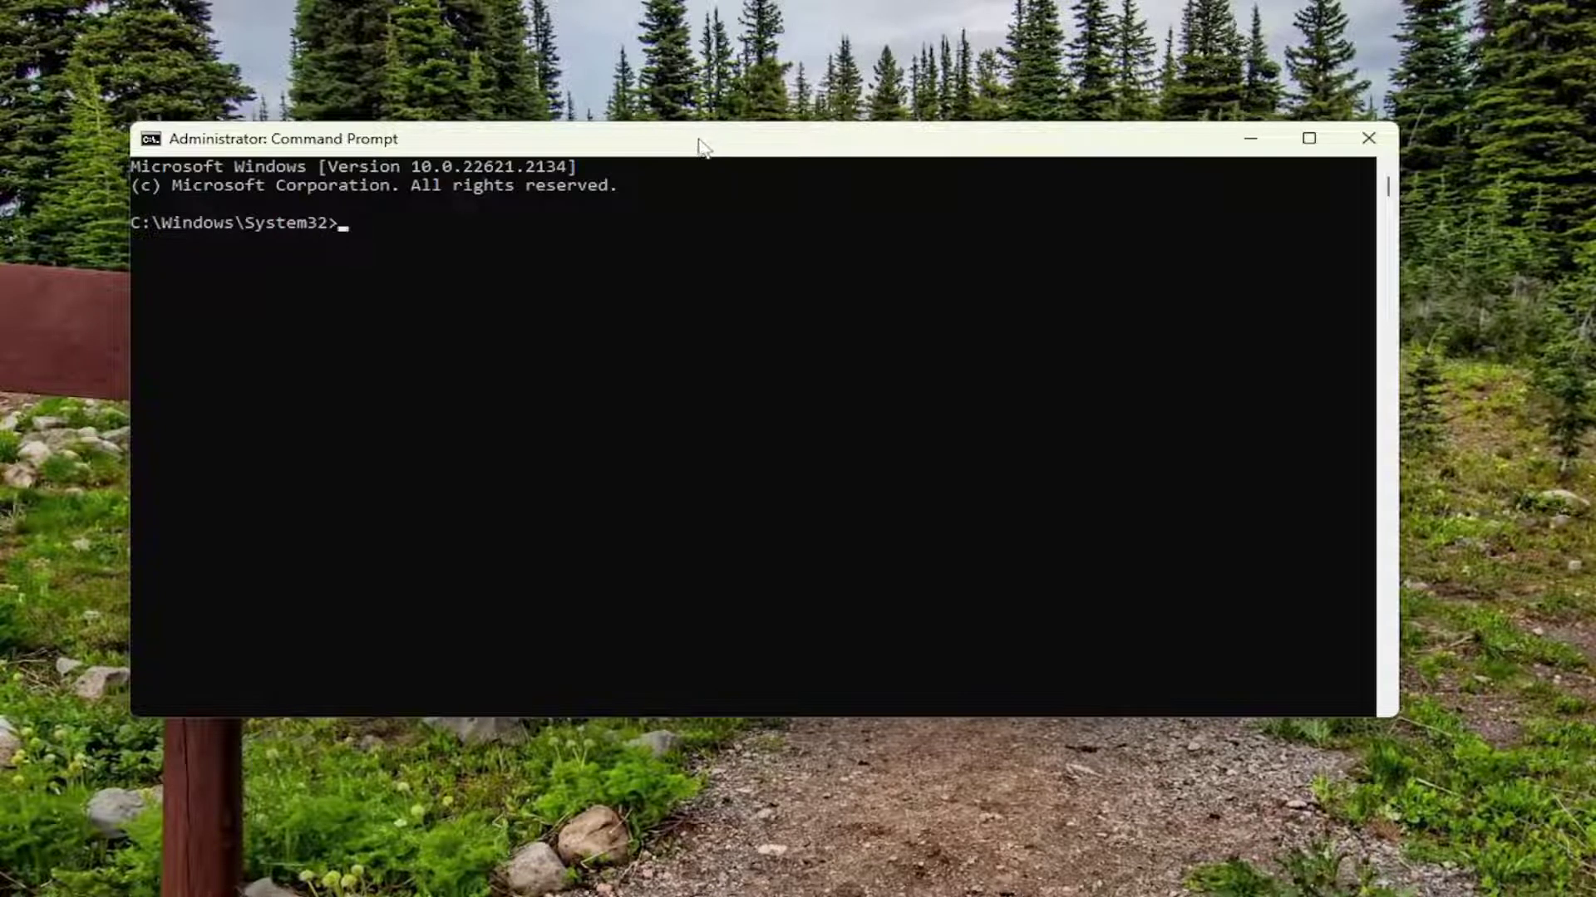
- Paste and run 'bcdedit /set disabledynamictick yes', then close Command Prompt
right_click(699, 143)
mouse_move(782, 324)
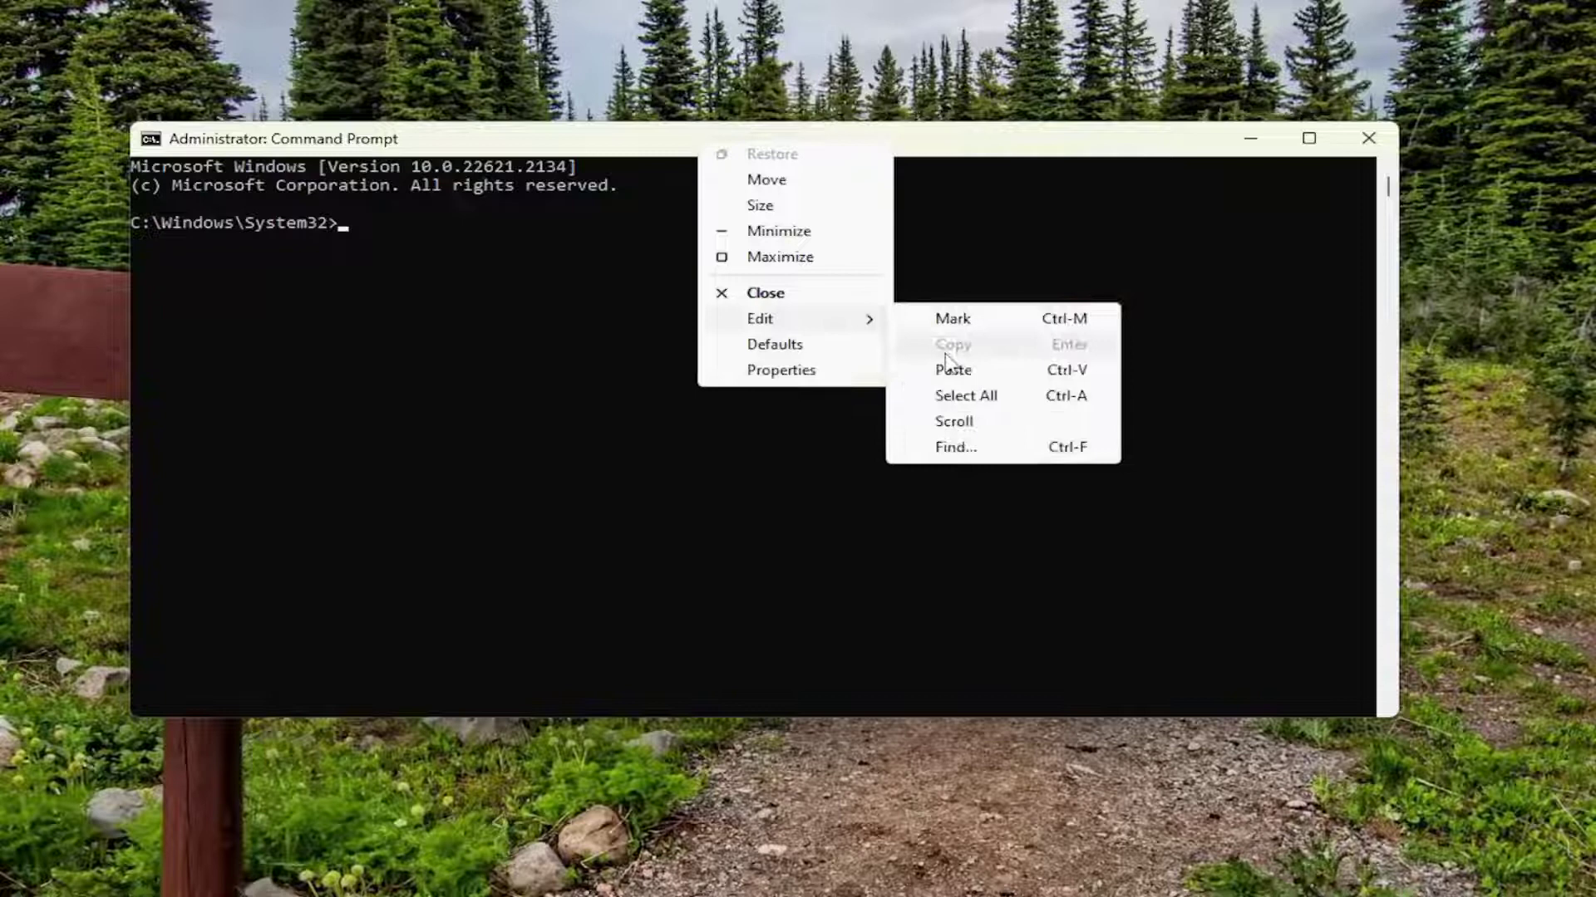
left_click(945, 369)
key("Return")
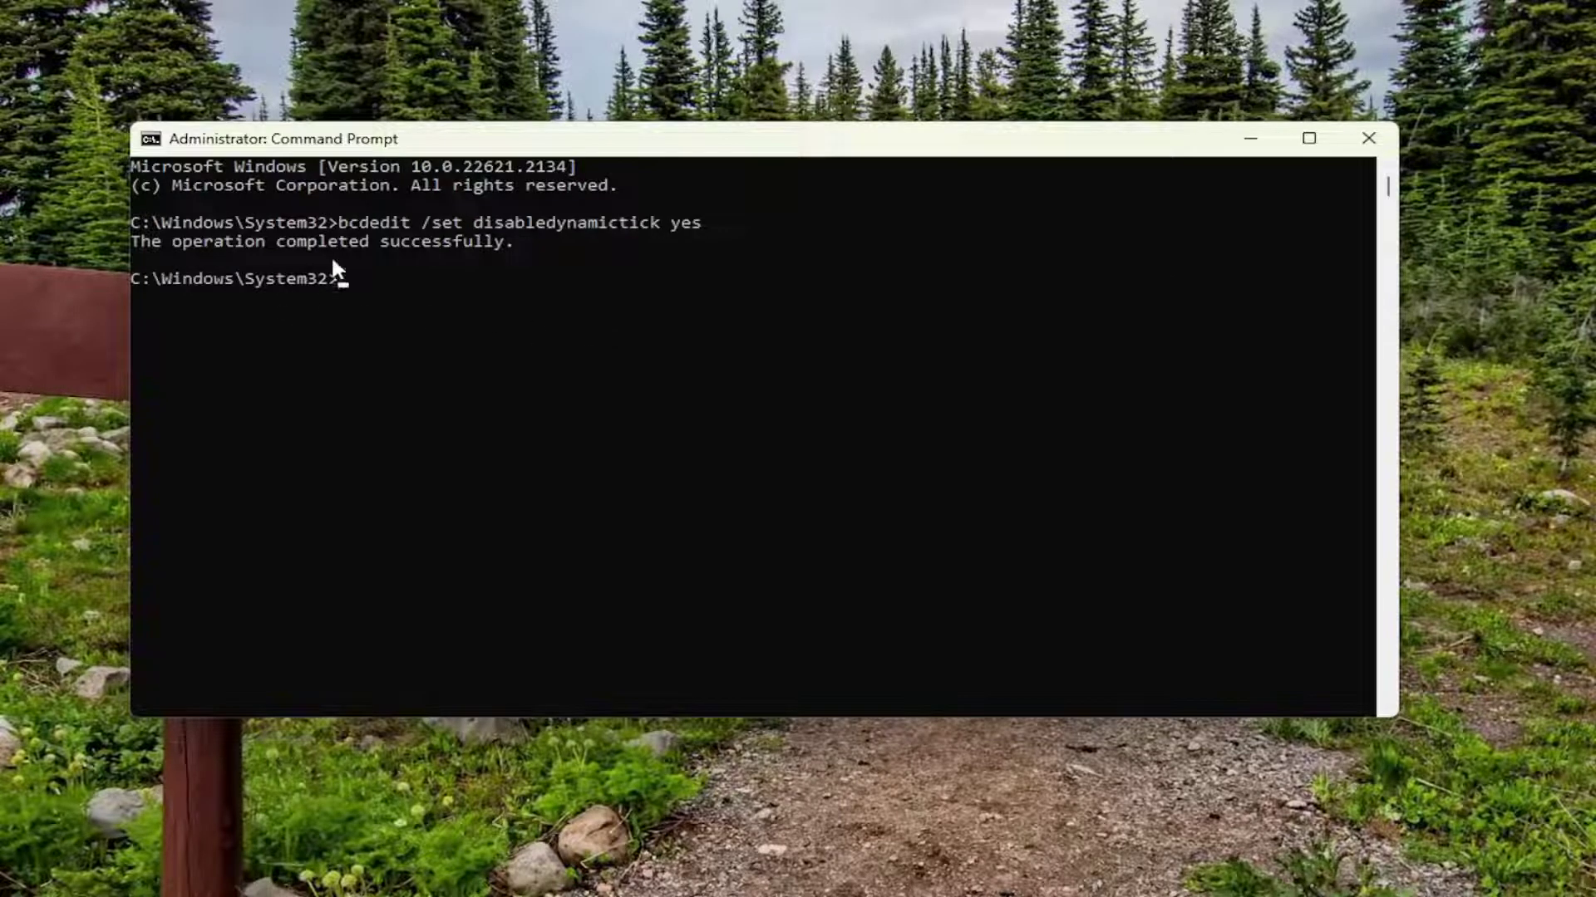
left_click(1353, 146)
right_click(36, 873)
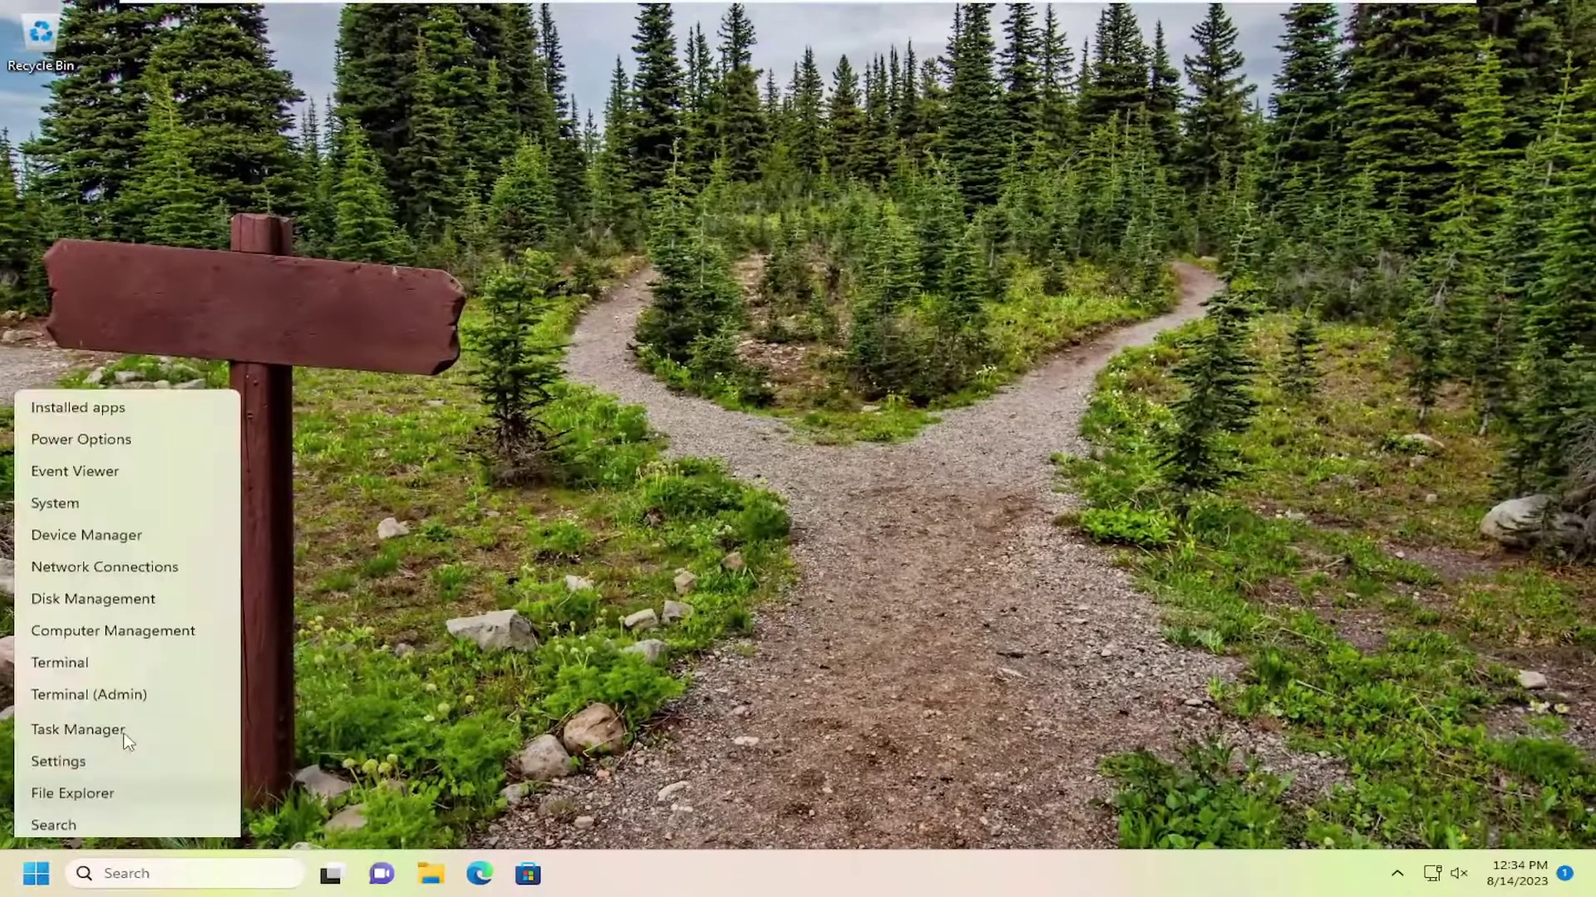